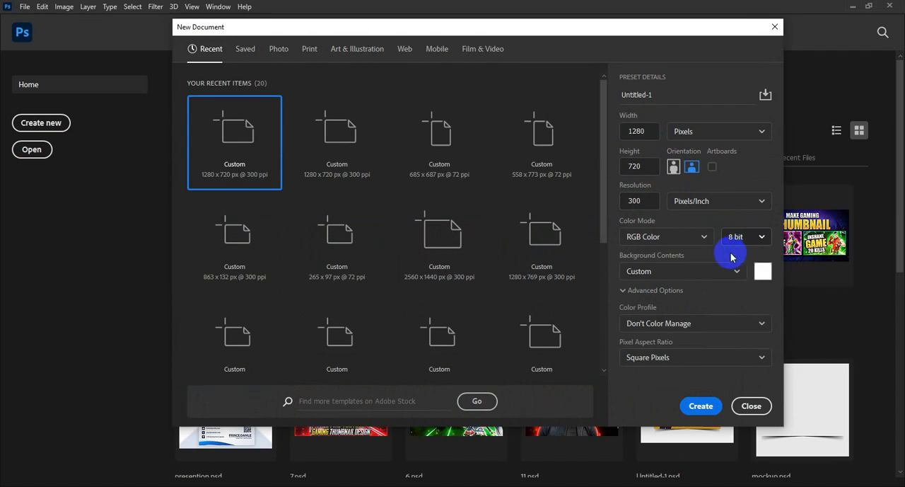
Create a new 1280 × 720 px document at 300 ppi in 8-bit RGB Color
click(692, 408)
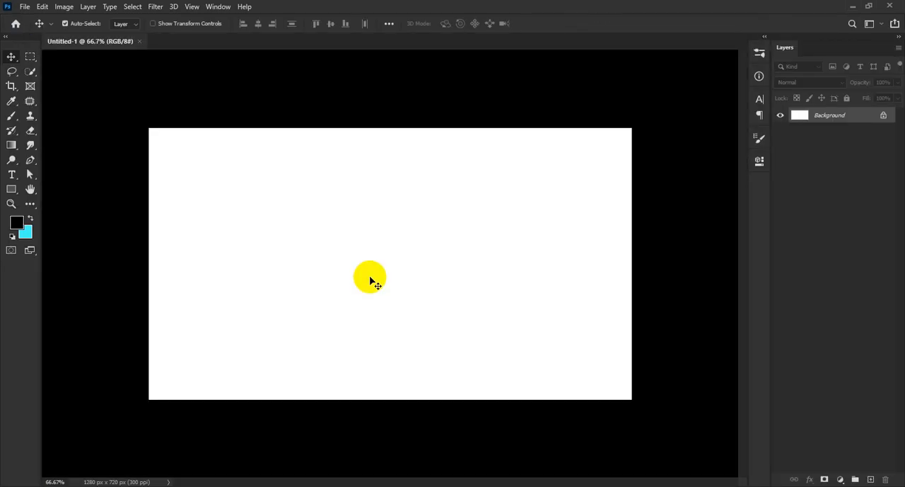
scroll(399, 283, down, 4)
scroll(401, 288, up, 4)
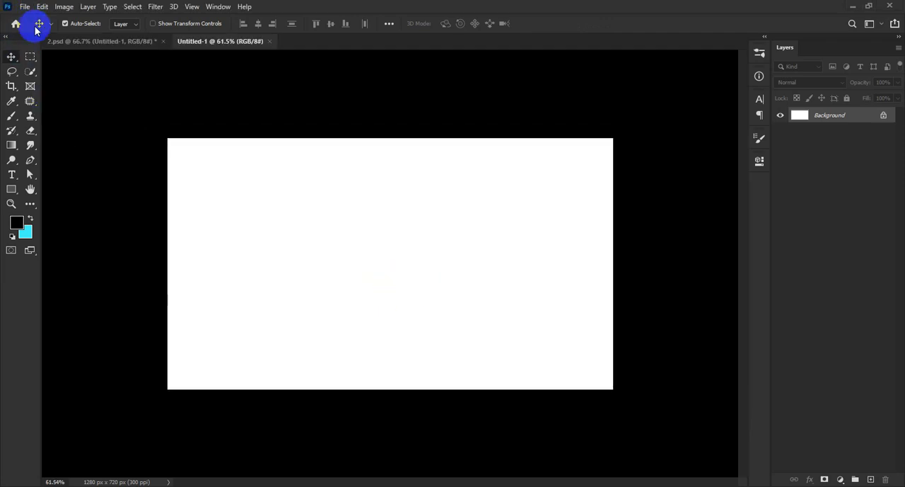
Place the dark room image Untitled-1 from the anime thumbnail resource folder as an embedded object
click(25, 9)
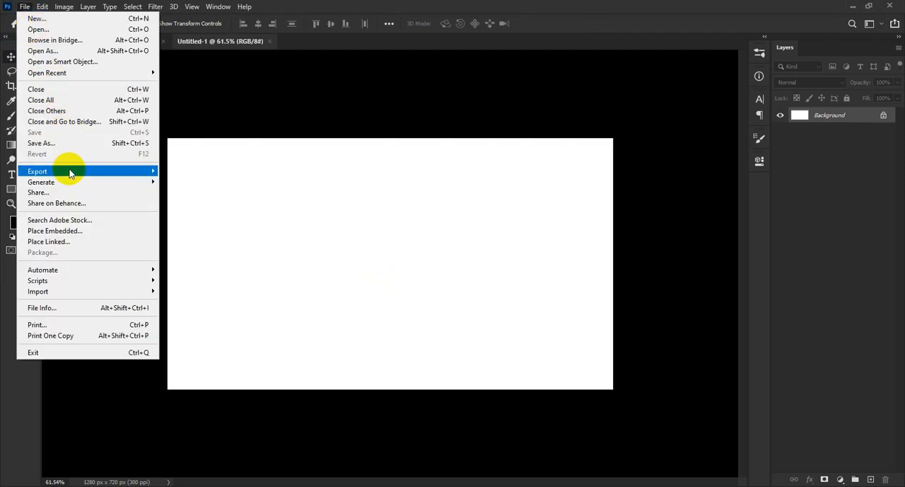
click(70, 232)
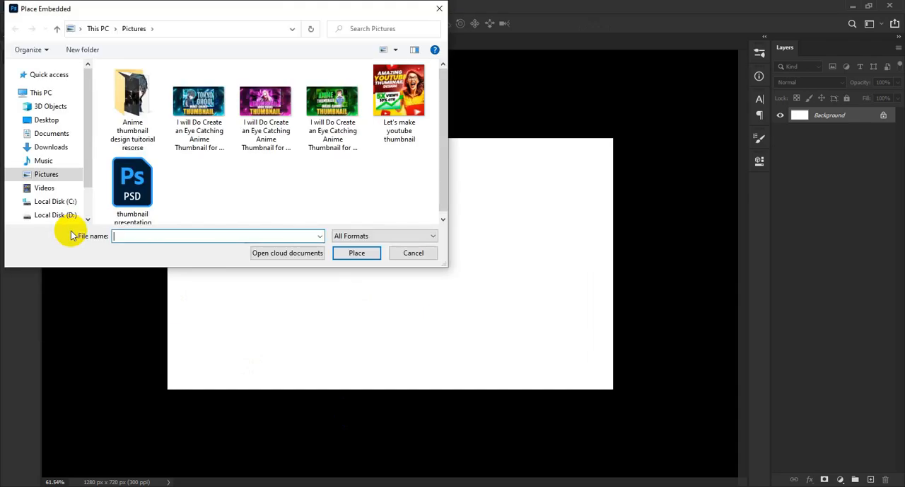
double_click(128, 103)
click(258, 72)
click(313, 115)
click(366, 255)
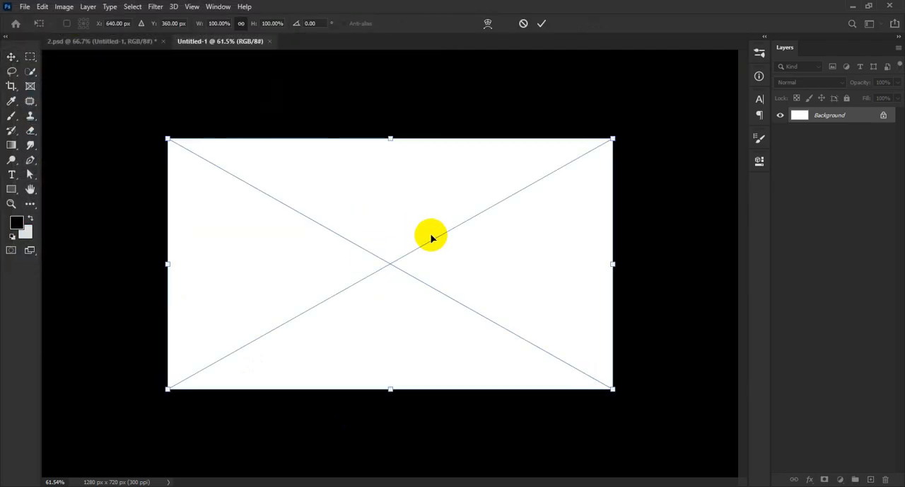
Enlarge the placed room image to about 1508 × 848 px so it covers the canvas, and commit the placement
drag(390, 389, 389, 433)
drag(402, 320, 404, 303)
click(541, 23)
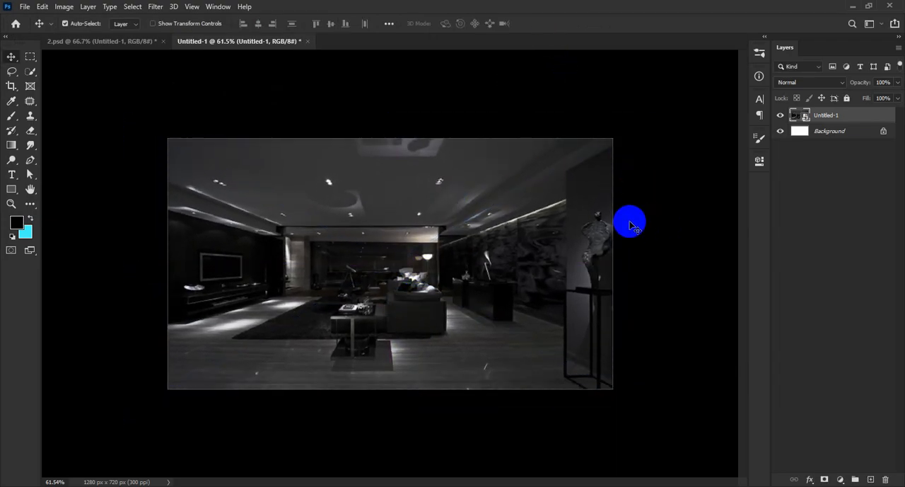
scroll(424, 247, down, 4)
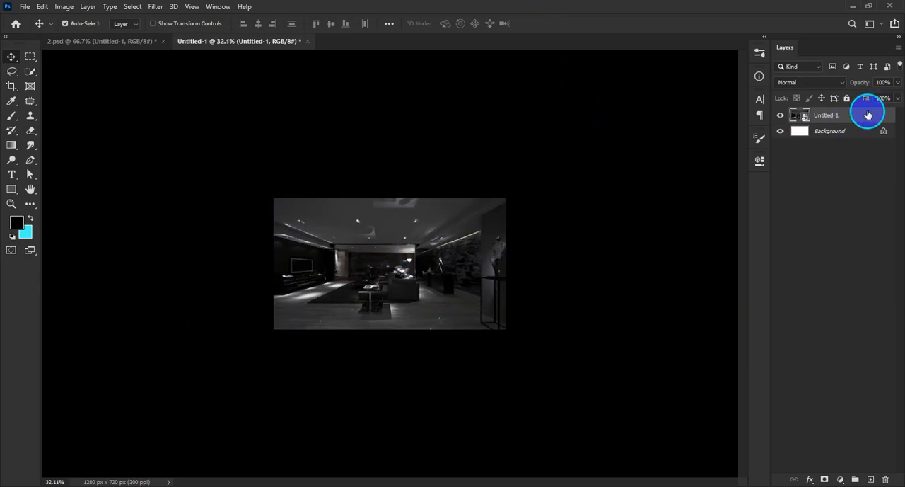
Add an Exposure adjustment layer above the room image with Exposure -0.22 and Gamma Correction 0.96
right_click(868, 115)
click(792, 113)
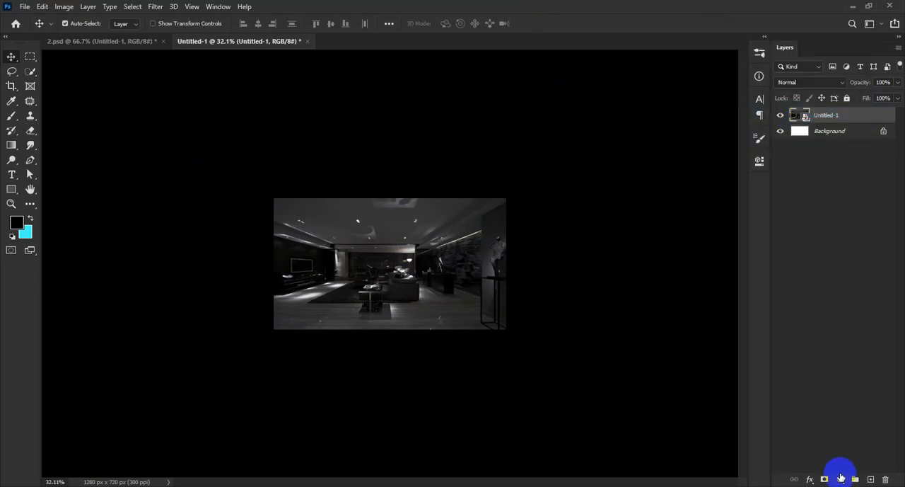
click(840, 476)
click(853, 341)
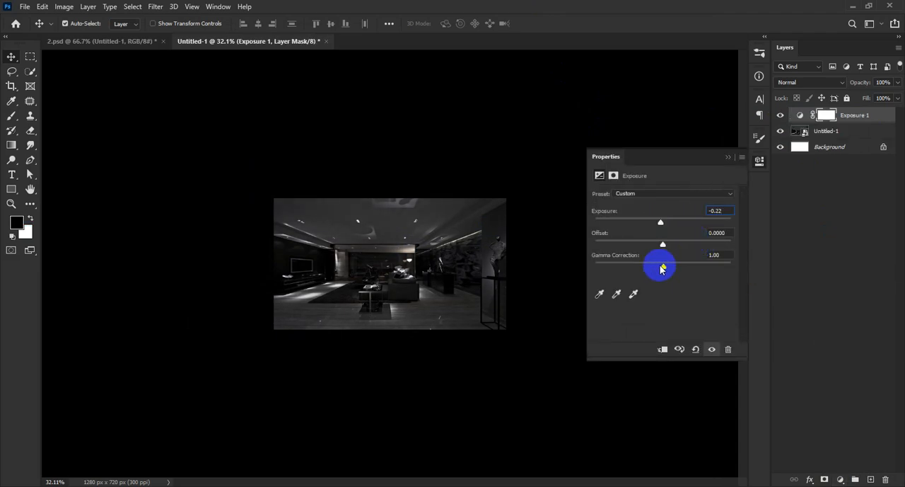
click(759, 161)
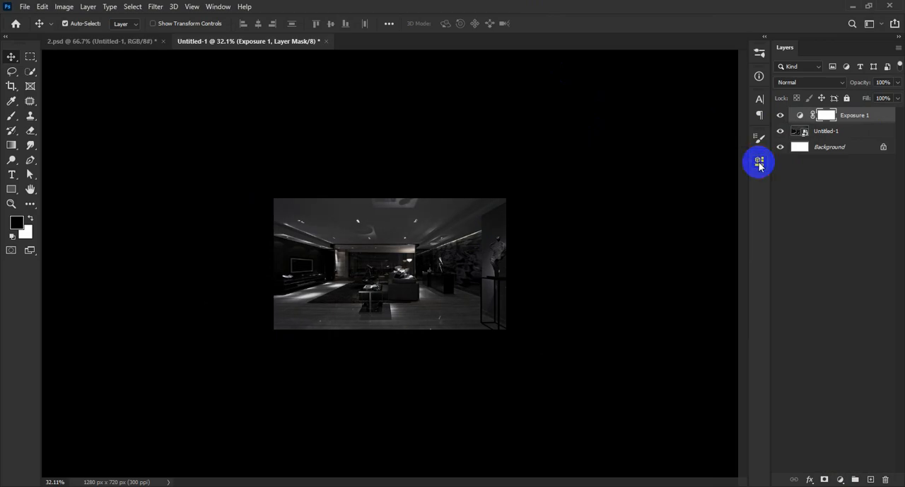
Apply a Gaussian Blur with a 12.5-pixel radius to the Untitled-1 room layer
click(853, 138)
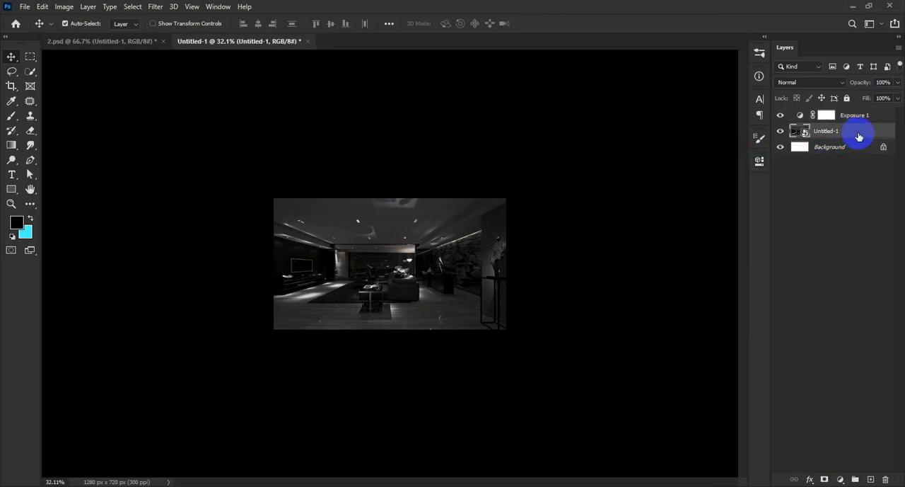
click(856, 116)
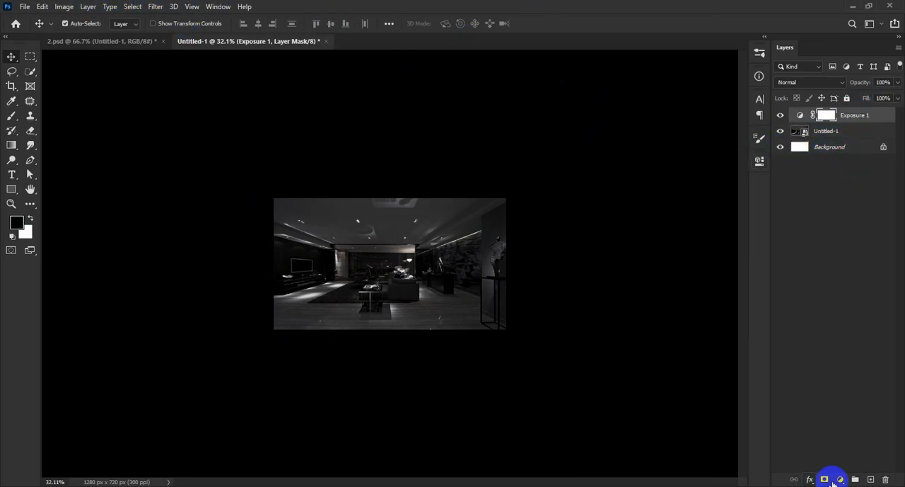
click(840, 133)
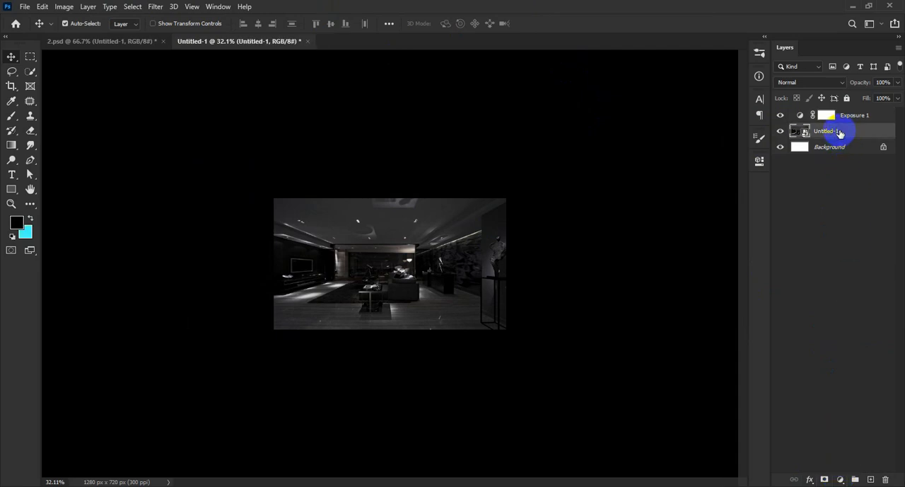
click(155, 7)
mouse_move(191, 135)
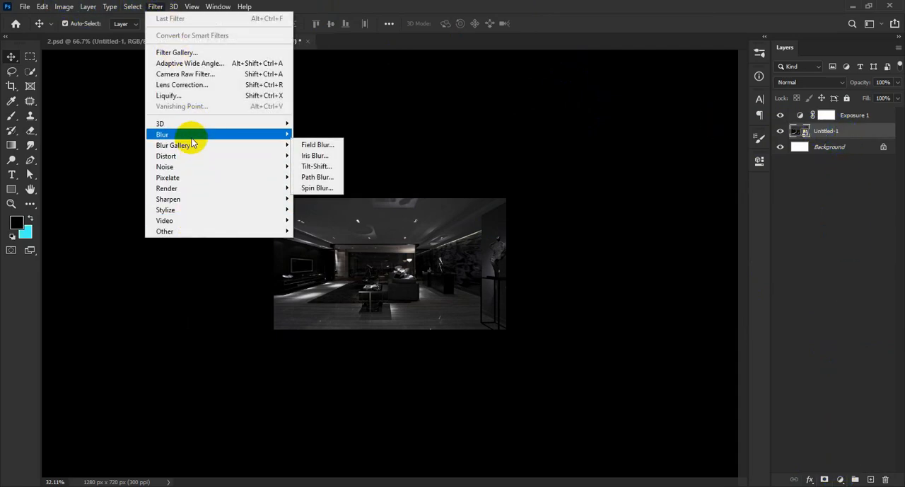
click(312, 176)
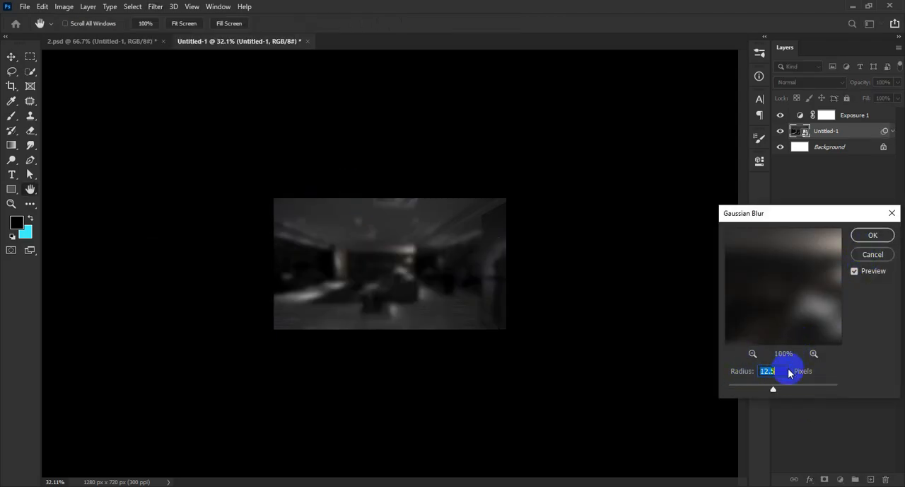
click(872, 235)
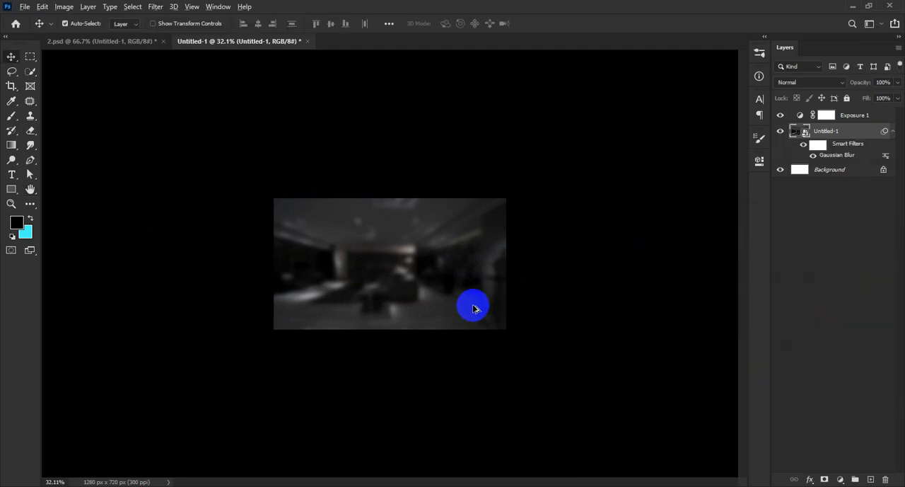
Add a Gradient Map adjustment above the room layer, running from black to cyan #45f6fd
scroll(386, 259, up, 4)
click(840, 479)
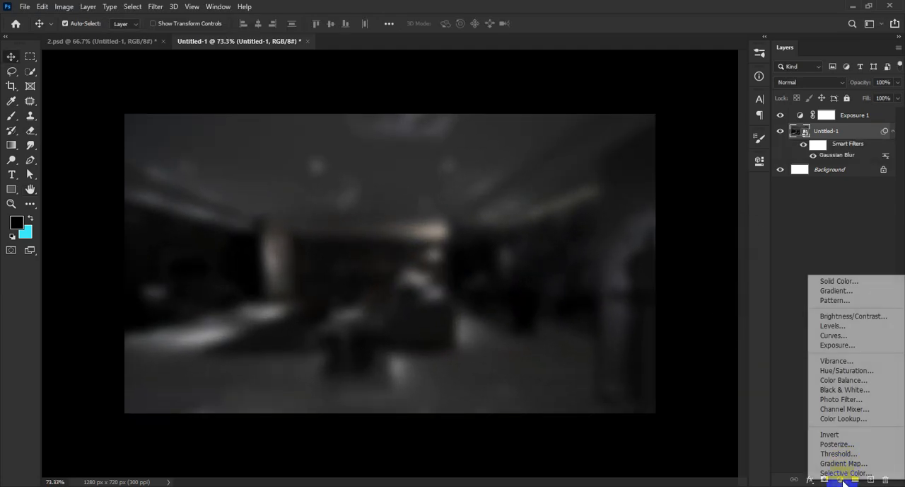
click(843, 464)
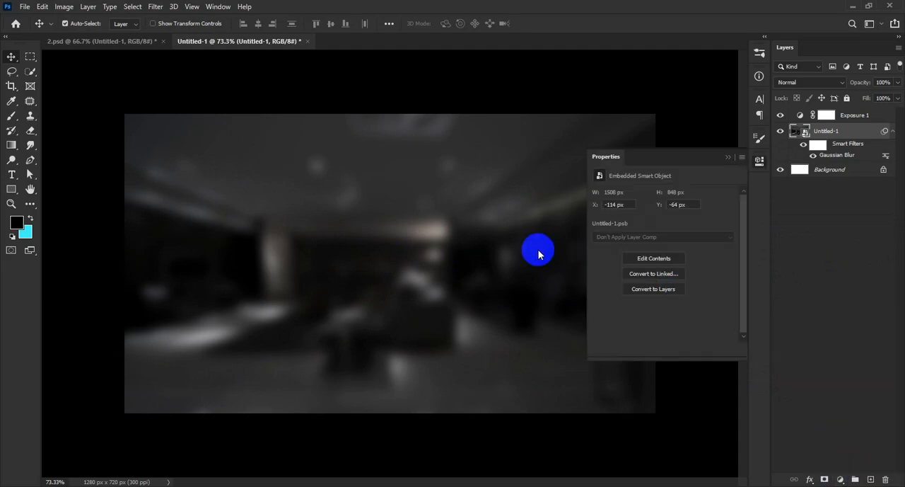
click(711, 197)
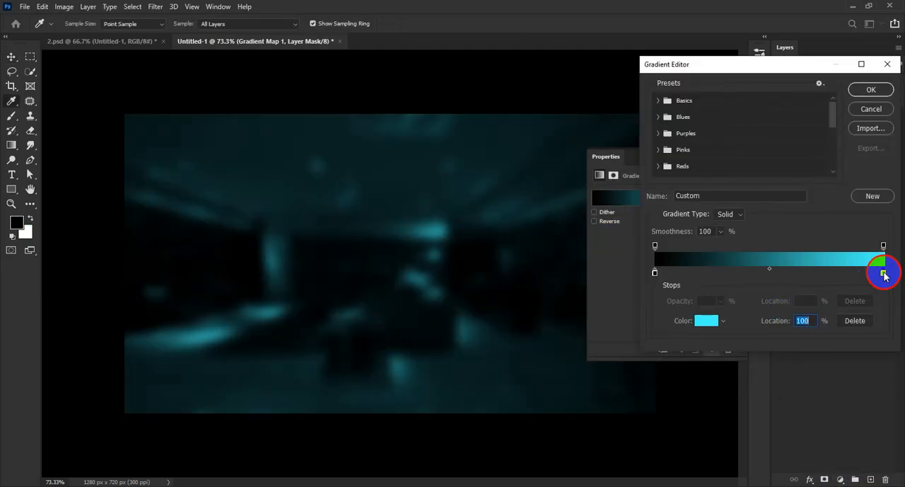
double_click(884, 273)
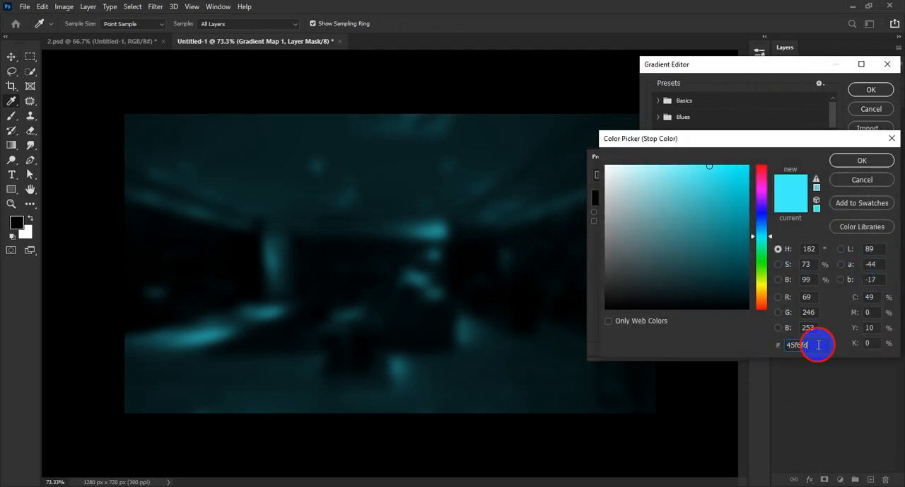
click(849, 160)
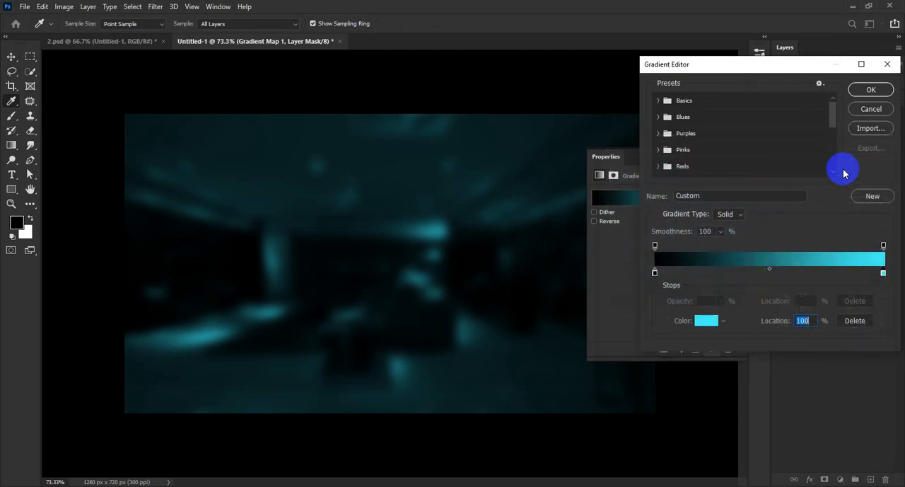
click(871, 89)
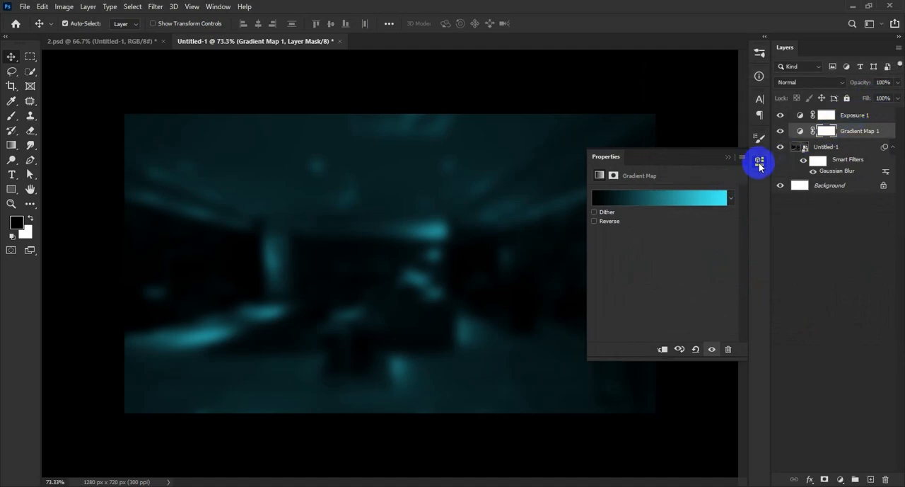
click(759, 161)
Place the blue speed-lines image 14(2) as an embedded object above the Exposure layer, filling the canvas
click(877, 117)
key(ctrl+minus)
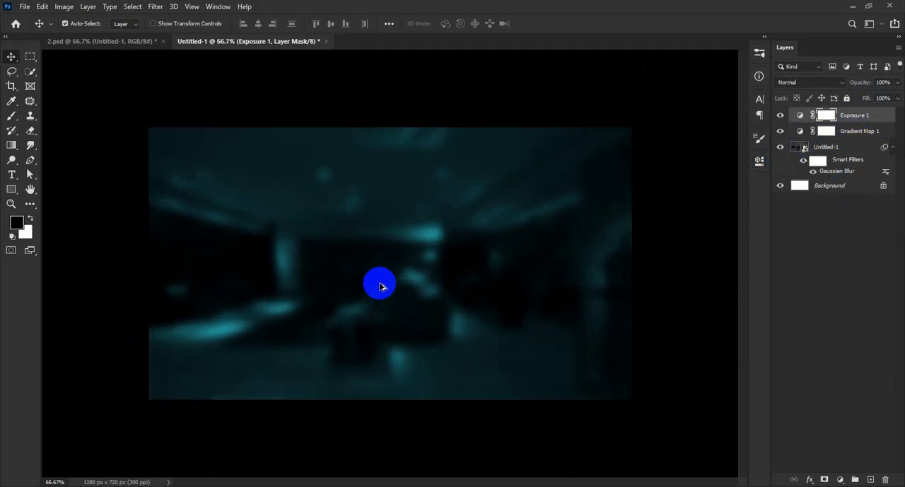
scroll(407, 319, down, 1)
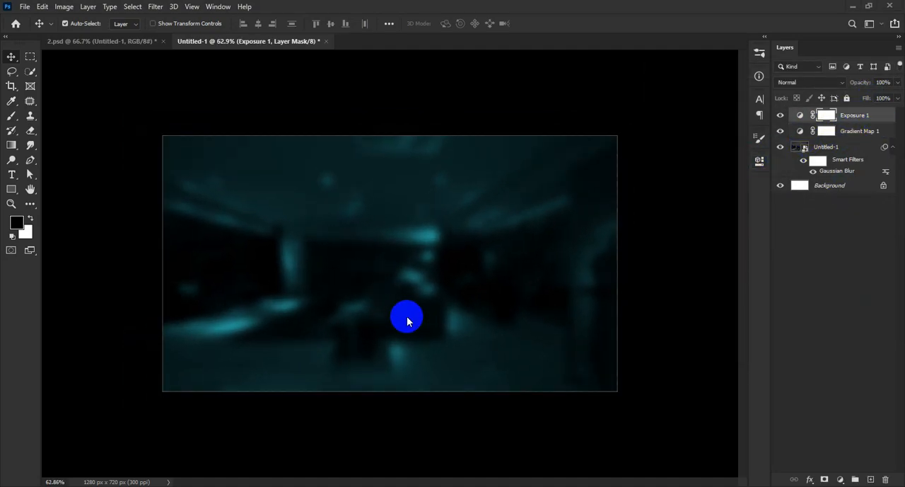
click(24, 6)
click(83, 231)
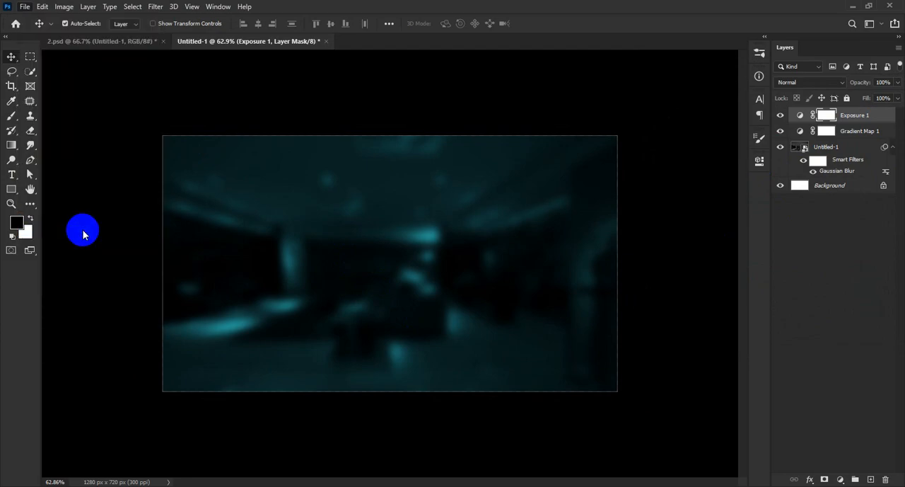
click(126, 107)
click(360, 253)
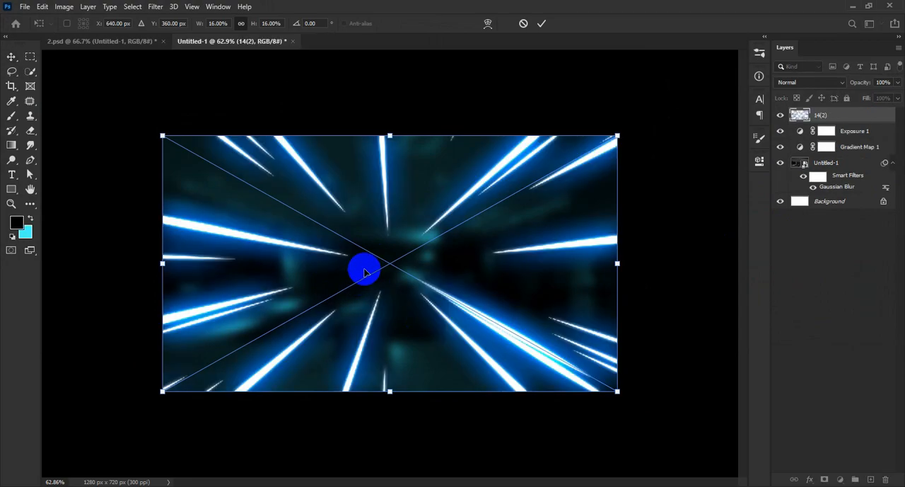
click(542, 25)
scroll(485, 297, down, 1)
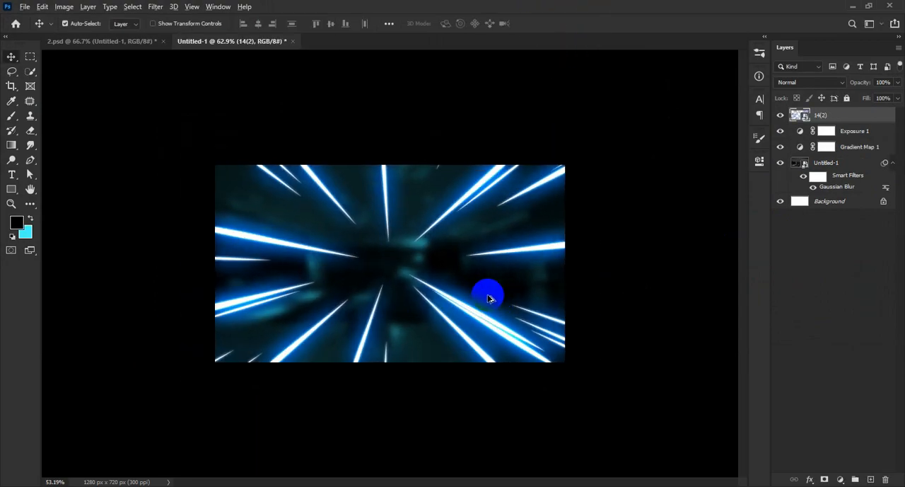
click(25, 6)
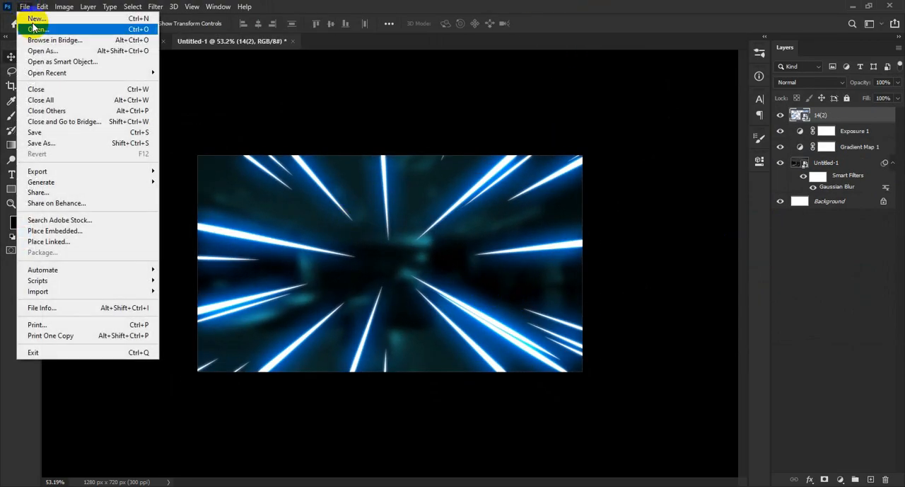
click(58, 140)
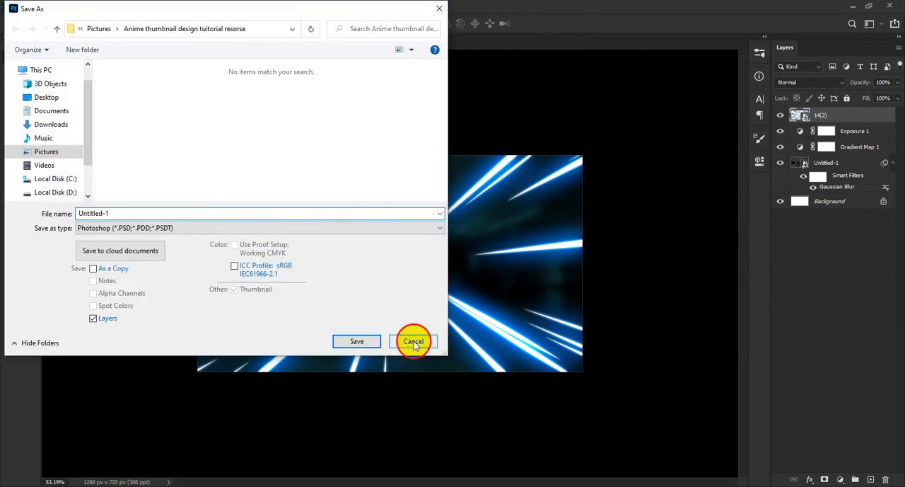
click(414, 341)
Place the CARTOON FIRE image as an embedded object above the speed lines and set its blend mode to Linear Dodge (Add)
click(24, 6)
click(62, 232)
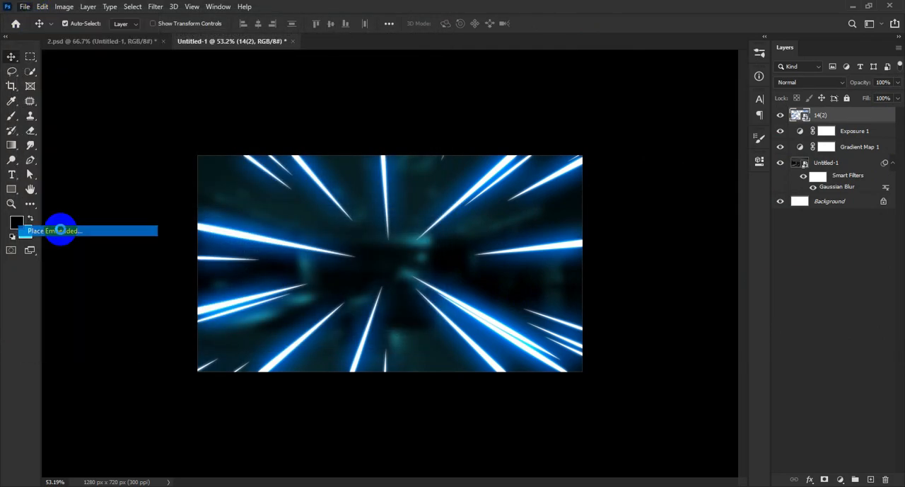
click(201, 113)
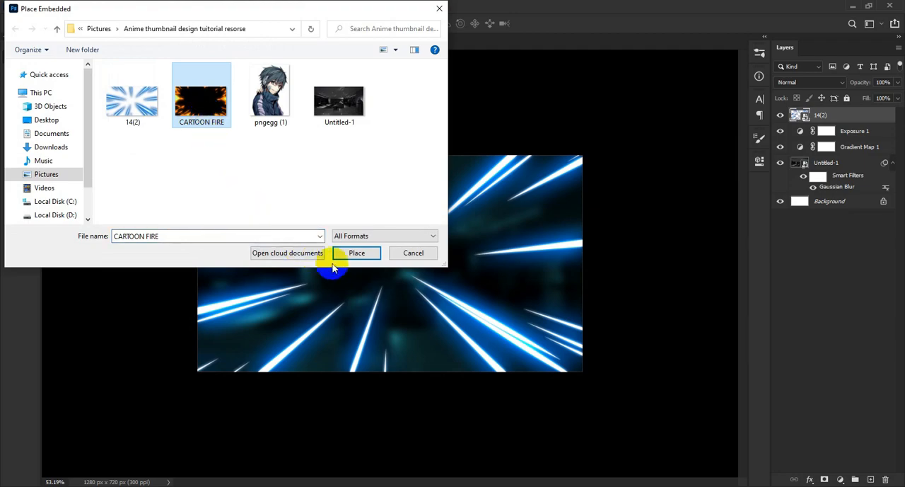
click(357, 253)
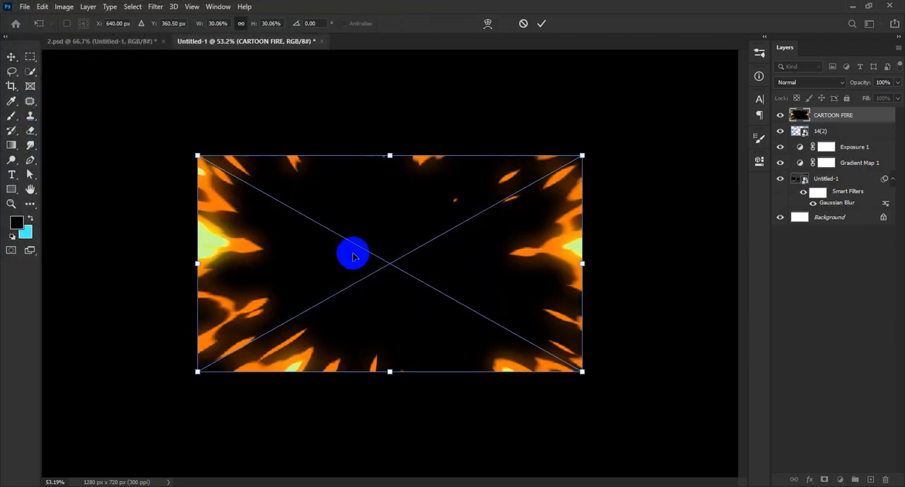
click(540, 26)
click(810, 82)
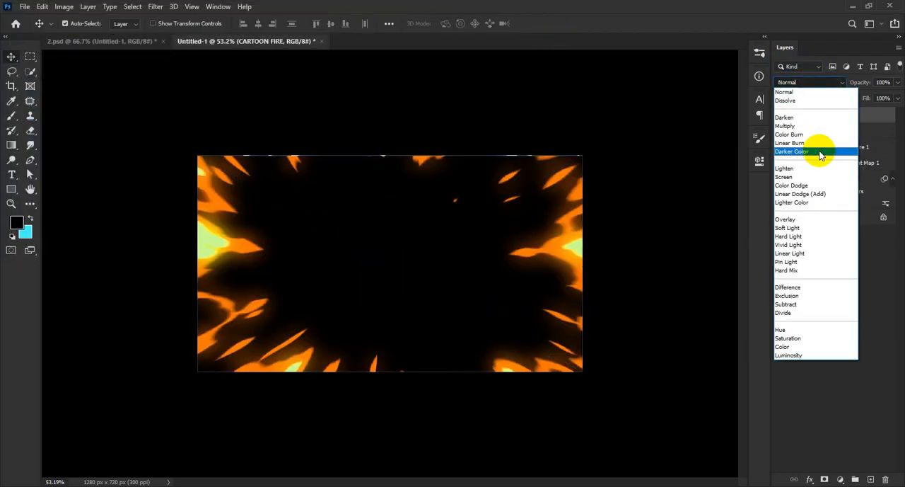
click(814, 192)
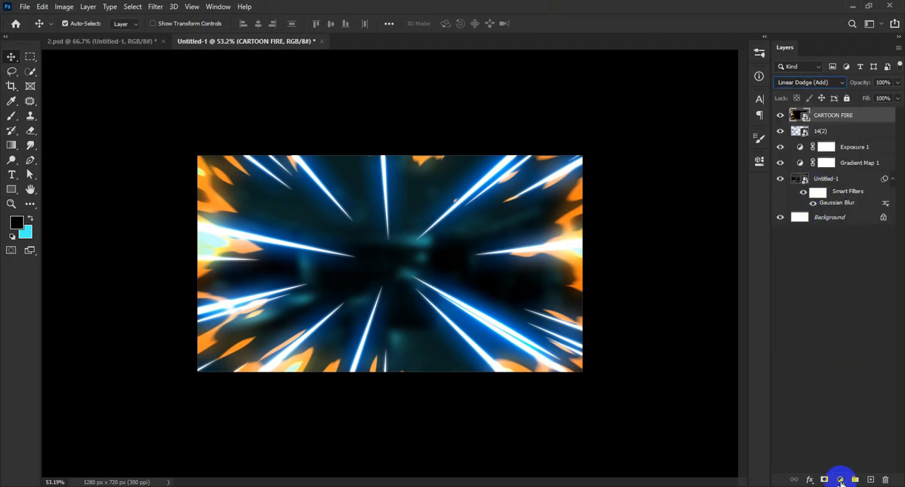
Add a Hue/Saturation adjustment clipped to the CARTOON FIRE layer and shift its hue until the orange flames turn cyan
click(841, 479)
click(865, 359)
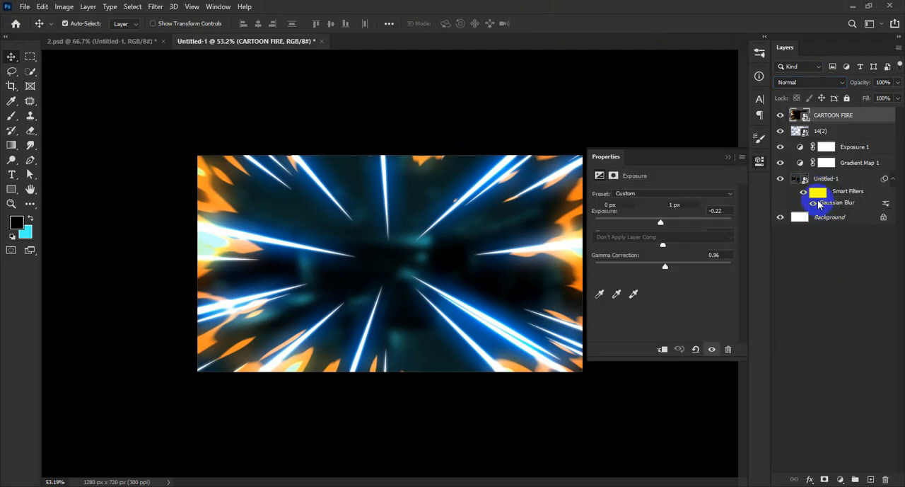
right_click(871, 115)
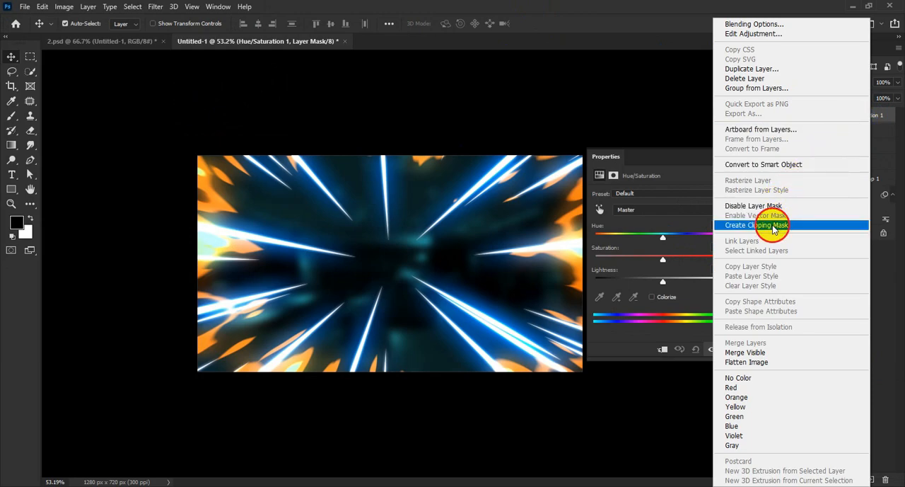
click(771, 225)
drag(663, 239, 724, 241)
click(759, 161)
click(781, 115)
click(781, 115)
scroll(323, 269, down, 1)
scroll(324, 269, up, 1)
scroll(324, 270, down, 2)
scroll(323, 269, up, 1)
scroll(373, 247, up, 1)
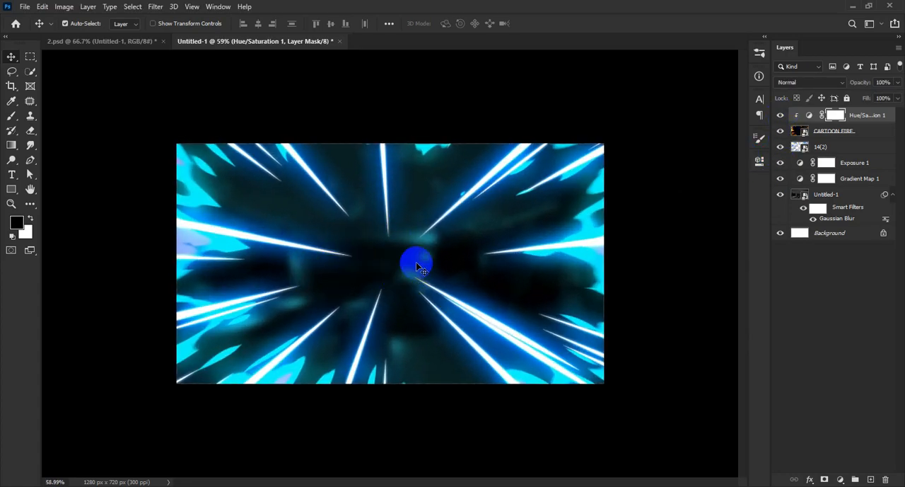
Place the pngegg (1) character as an embedded object on the canvas's left half at 27.59% scale and convert it to a Smart Object
click(32, 5)
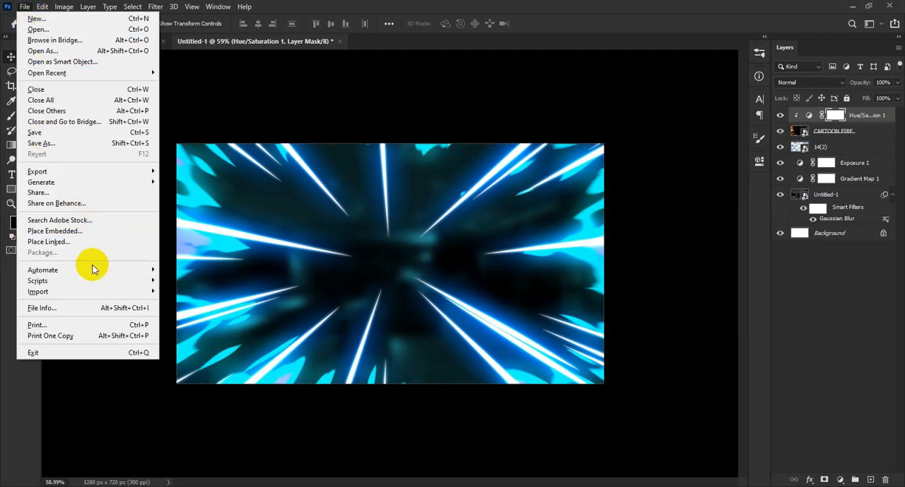
click(78, 235)
click(264, 124)
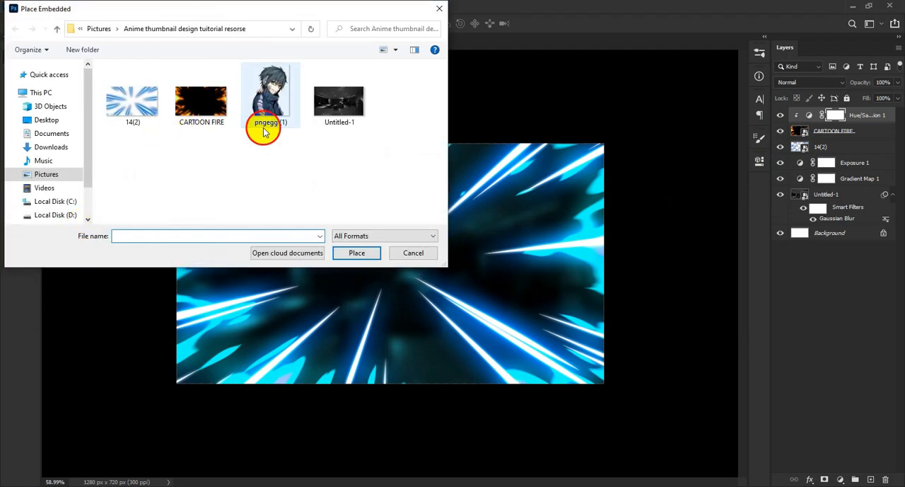
click(346, 256)
drag(392, 287, 295, 289)
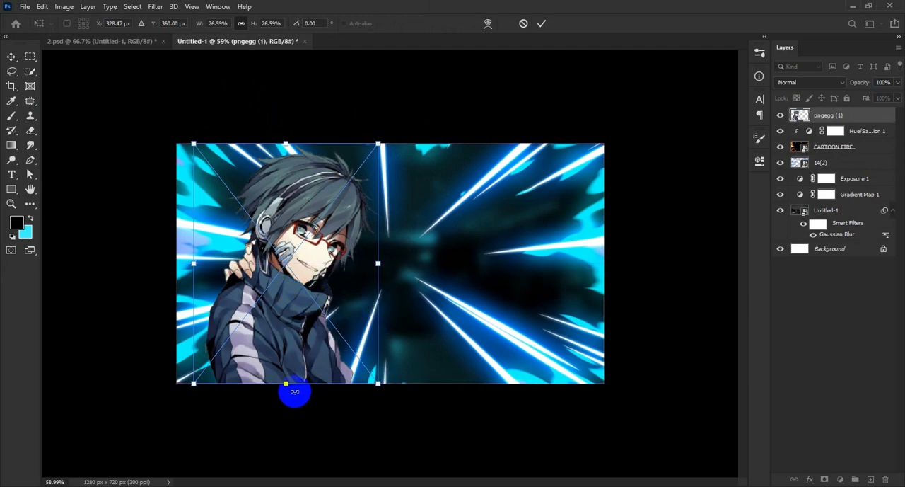
drag(285, 384, 285, 392)
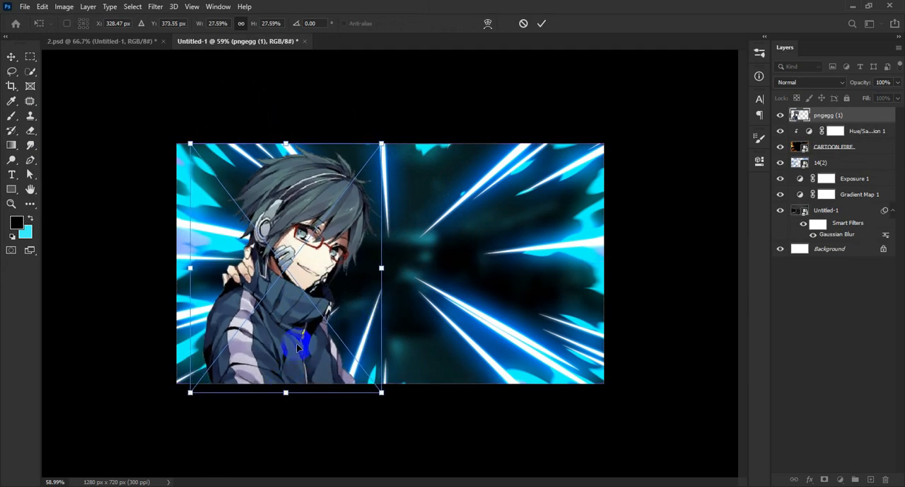
drag(297, 336, 298, 336)
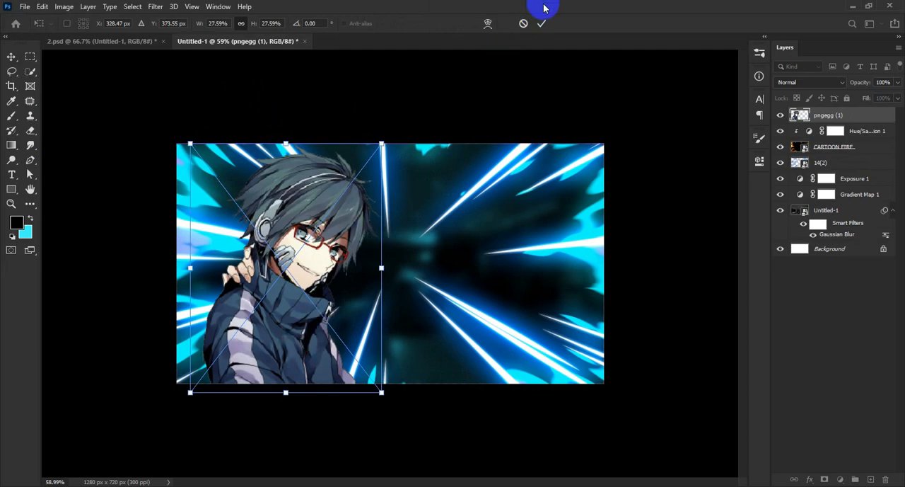
click(539, 25)
right_click(865, 117)
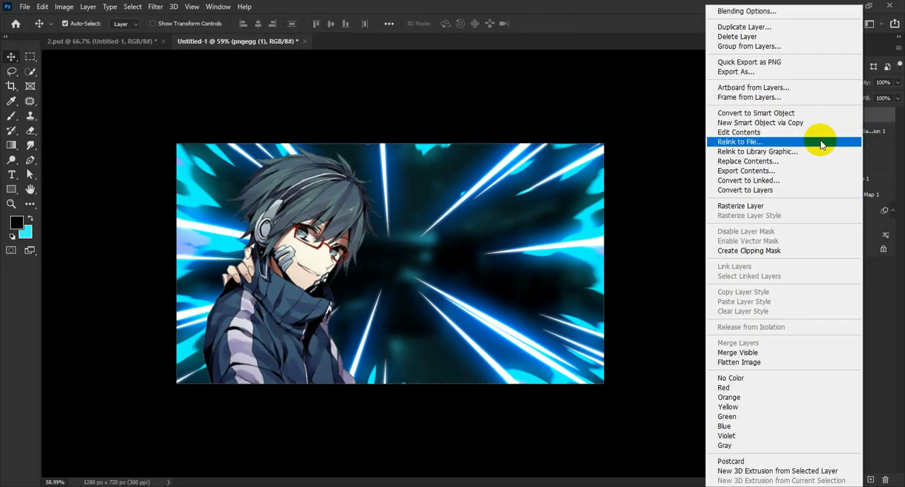
click(778, 119)
Add a Brightness/Contrast adjustment clipped to the pngegg (1) layer with brightness 54 and contrast 14
click(840, 479)
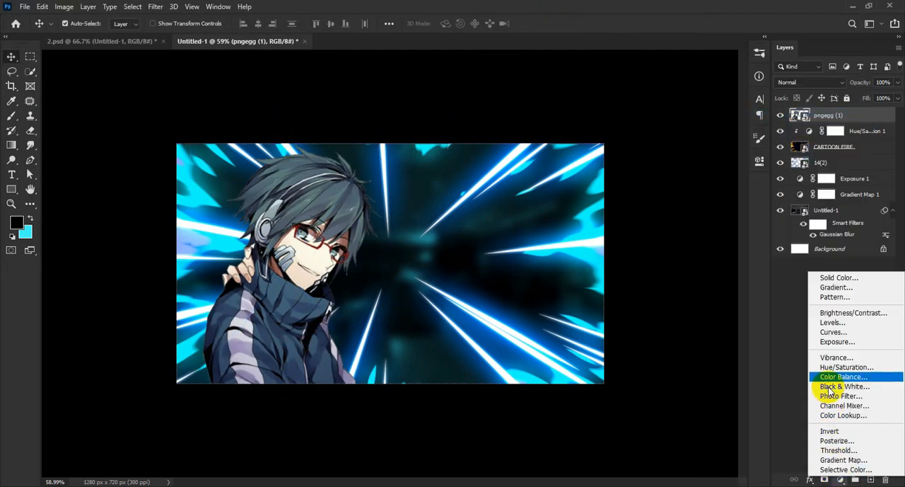
click(842, 313)
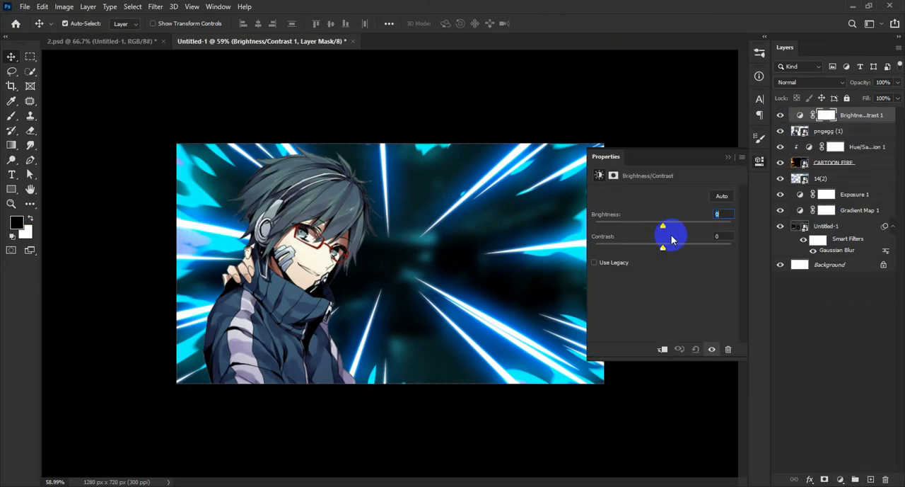
right_click(849, 115)
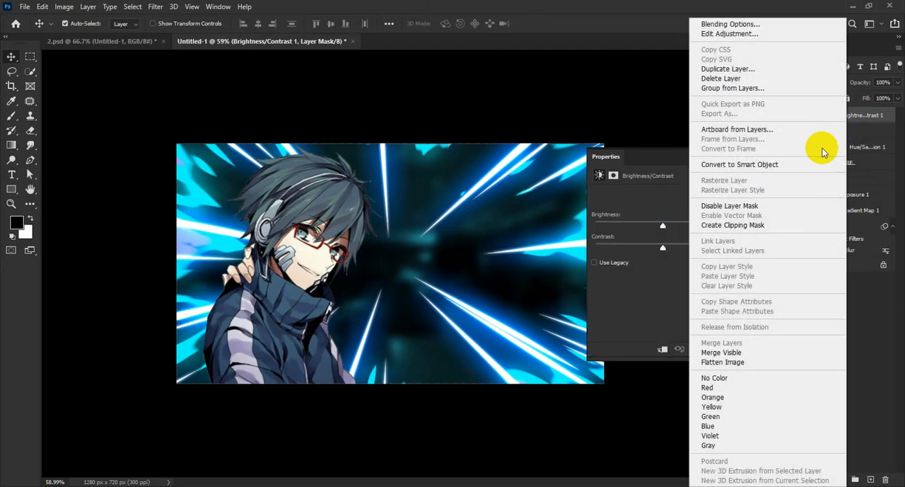
click(742, 227)
click(658, 219)
drag(658, 219, 684, 227)
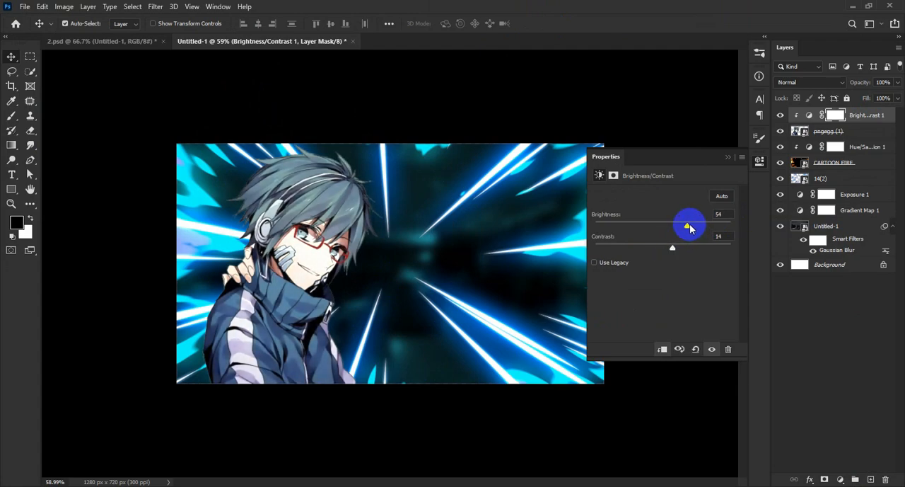
click(759, 161)
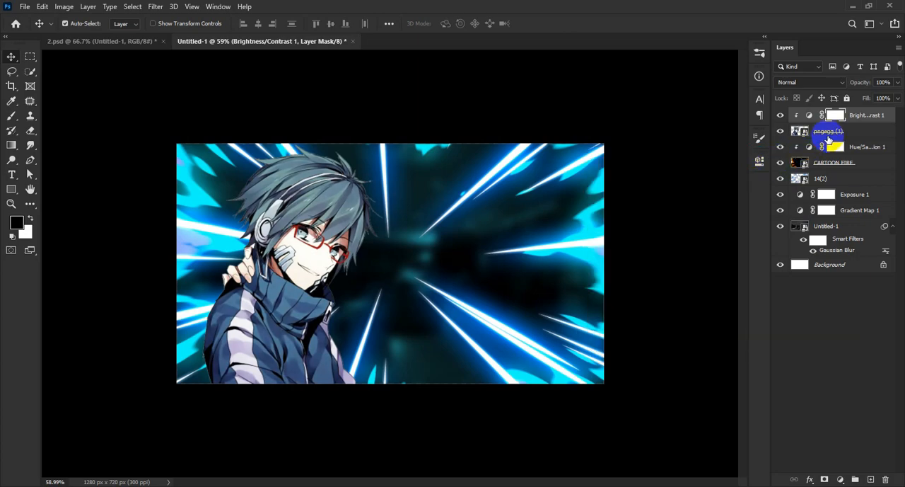
Open the layer style settings for the pngegg (1) layer and enable Inner Shadow, leaving Inner Glow off
click(872, 132)
right_click(873, 131)
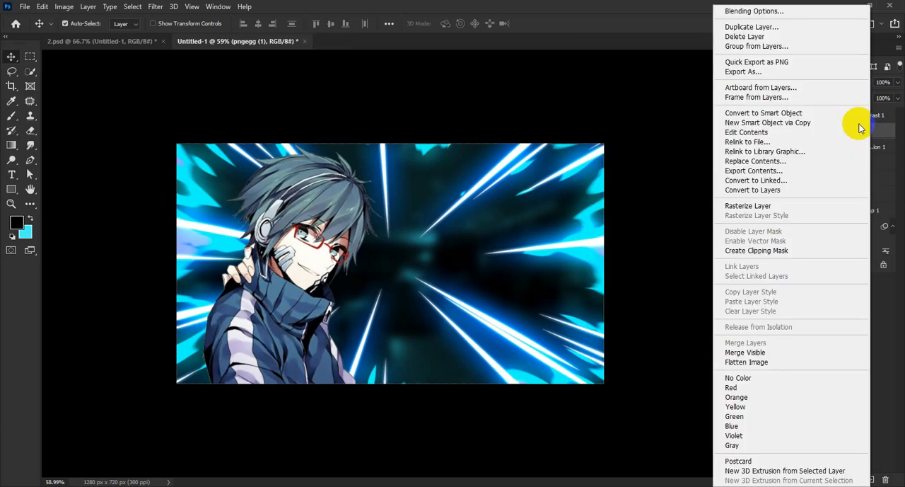
click(732, 4)
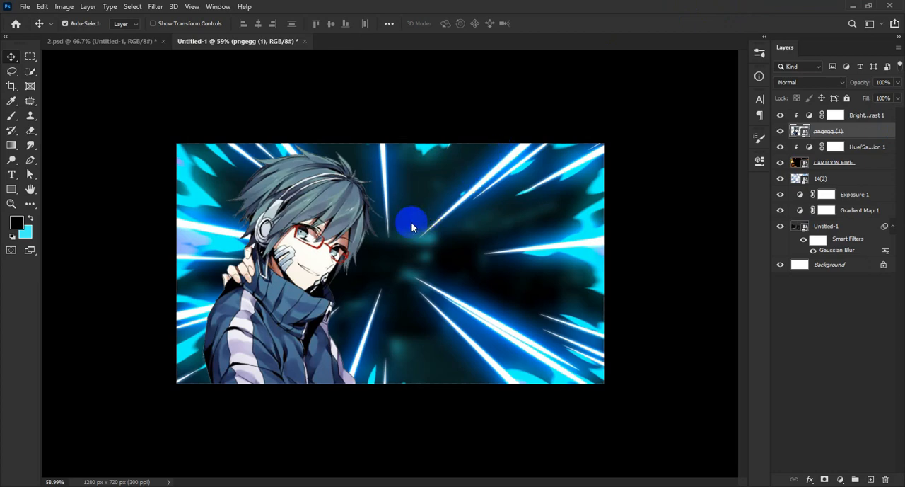
drag(671, 203, 704, 87)
click(554, 205)
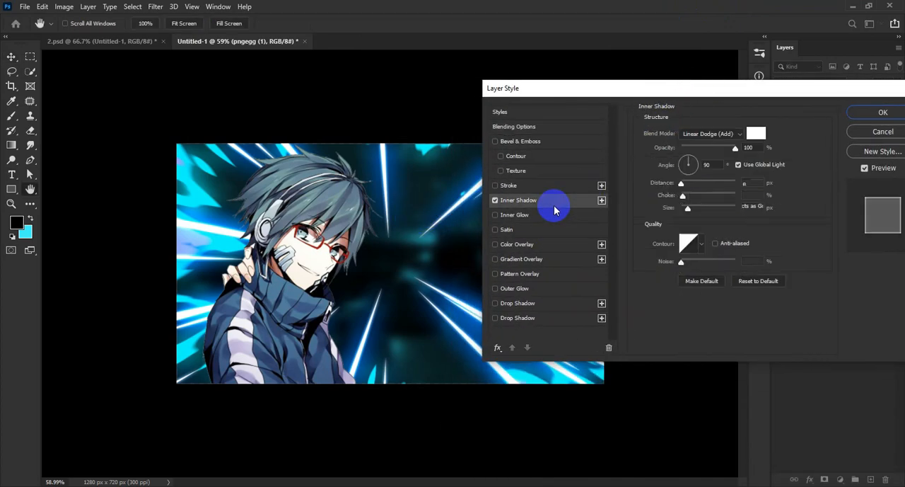
click(540, 216)
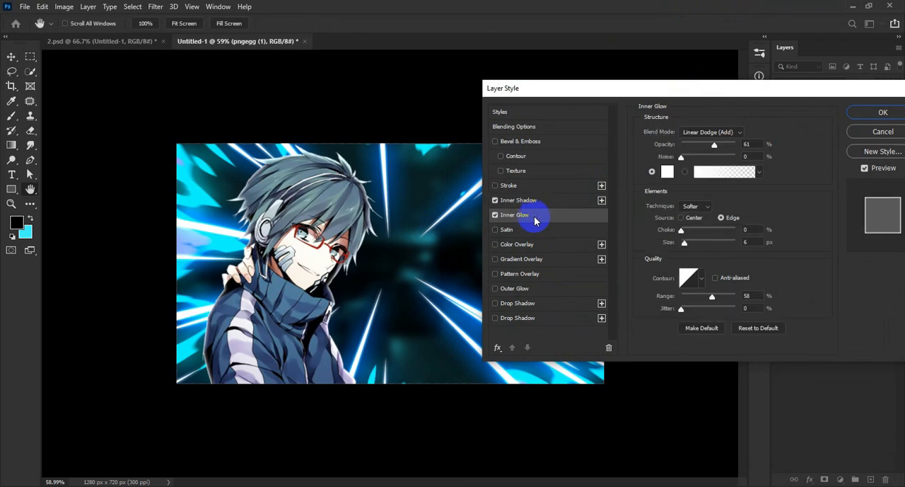
click(496, 215)
click(553, 204)
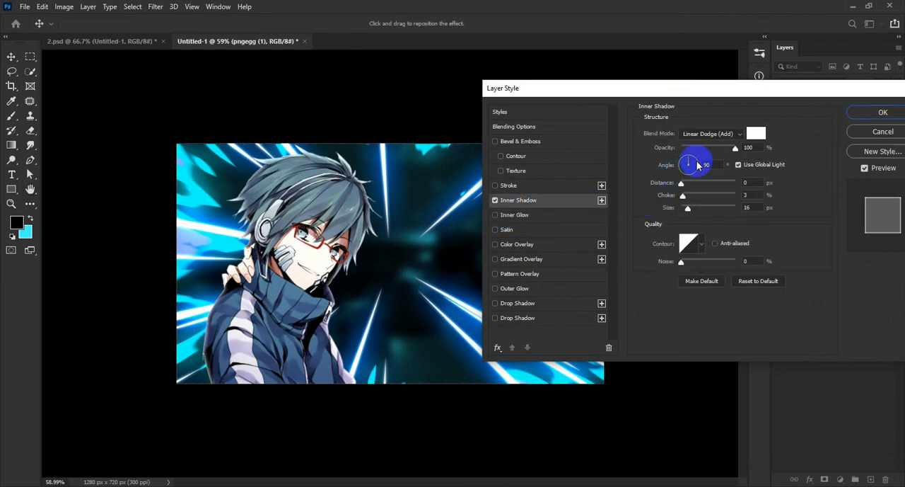
Set the Inner Shadow to colour #00d9ff with Linear Dodge (Add) blending, 8% choke and 38 px size
click(755, 136)
click(209, 241)
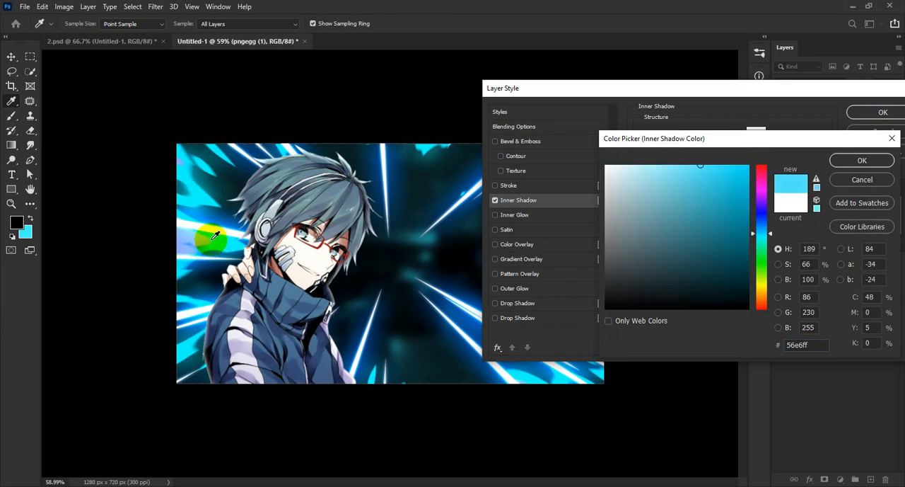
click(722, 171)
drag(723, 172, 754, 166)
click(862, 163)
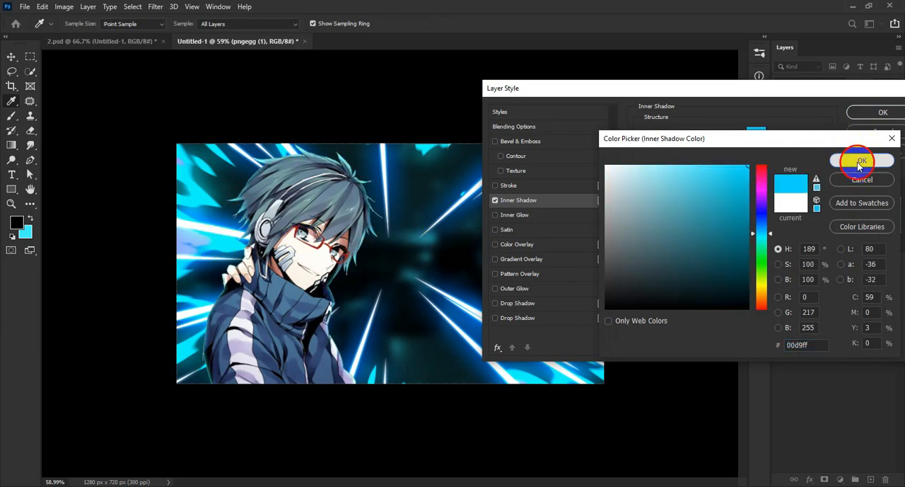
mouse_move(690, 210)
mouse_down()
mouse_move(698, 209)
mouse_move(691, 211)
mouse_move(693, 200)
mouse_up()
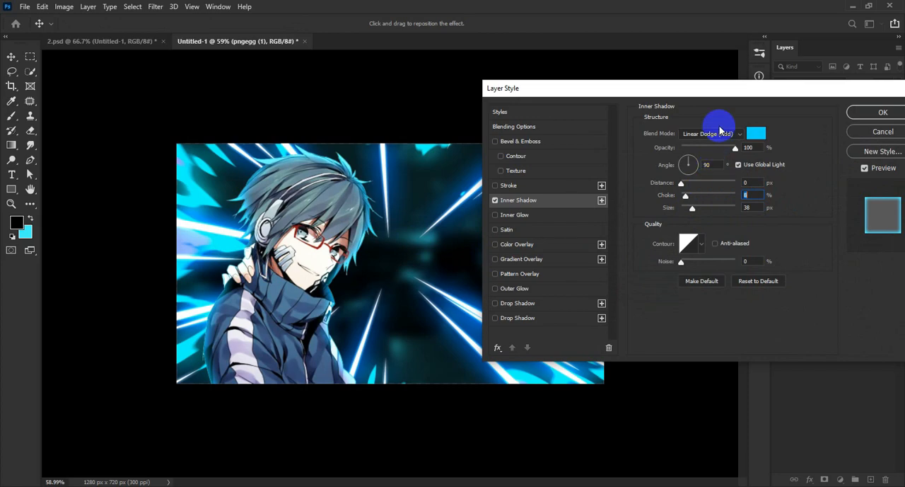
click(716, 133)
click(722, 244)
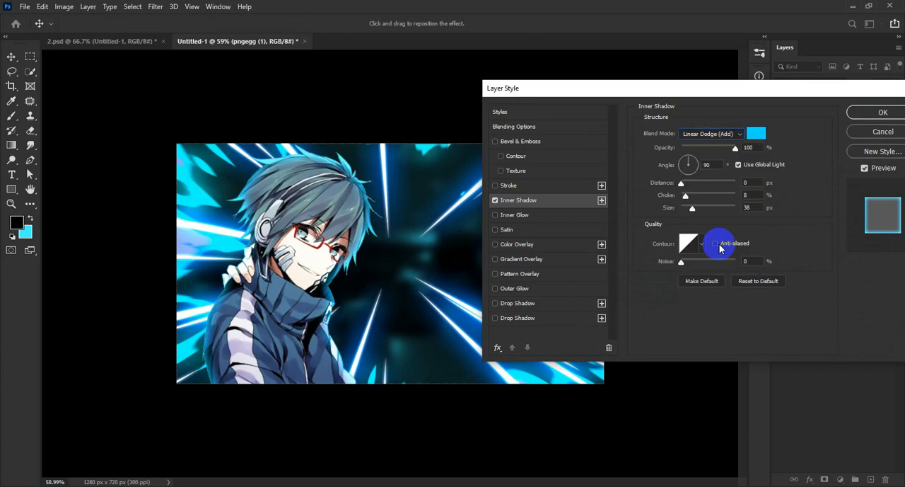
Enable Inner Glow on the character with cyan #00ffff, 58% opacity, 0% choke and 46 px size
click(548, 217)
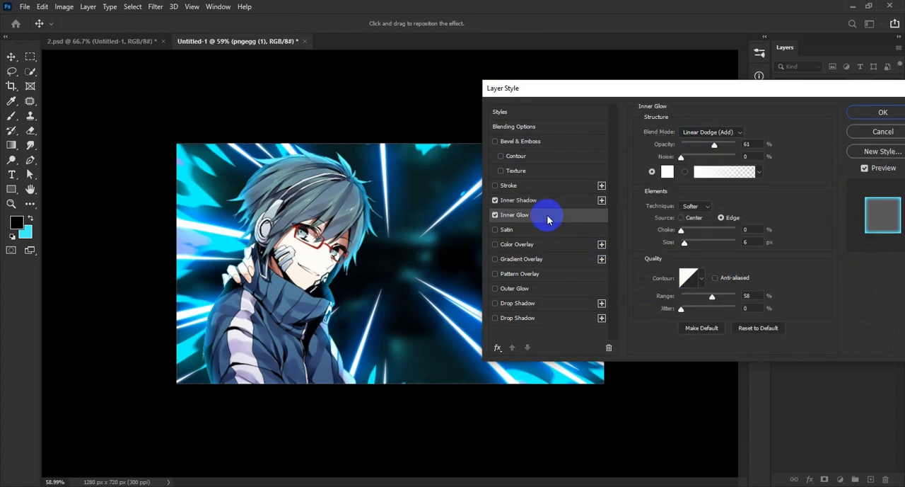
click(666, 176)
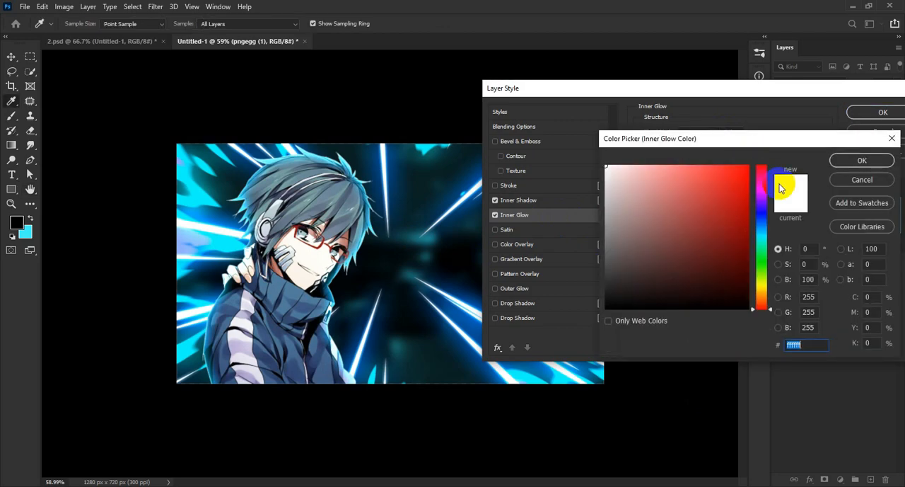
click(220, 241)
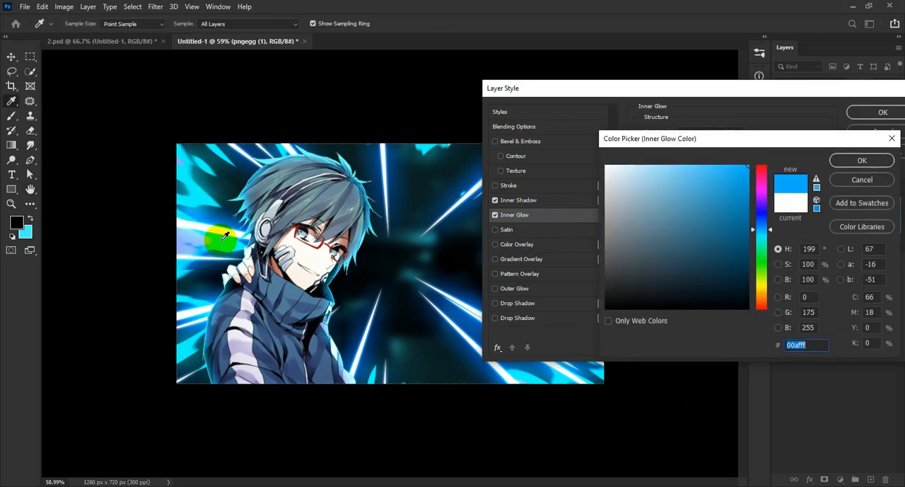
drag(223, 235, 223, 236)
click(852, 162)
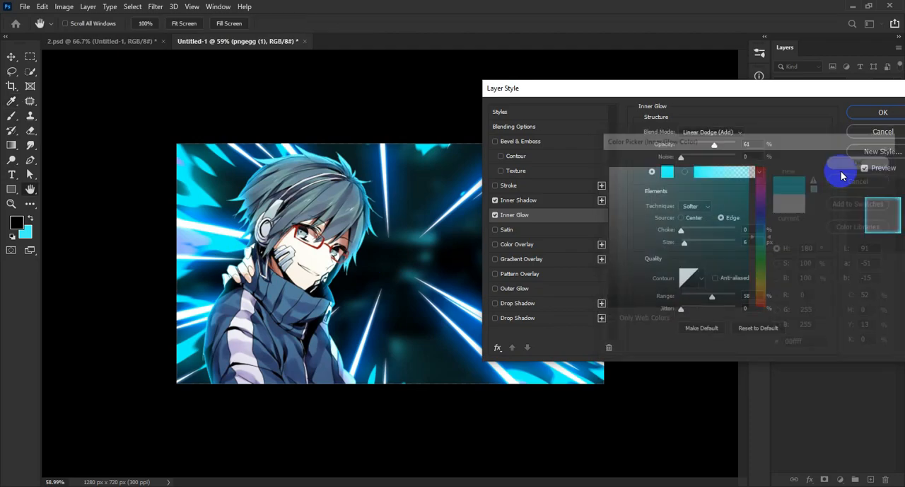
drag(690, 245, 698, 252)
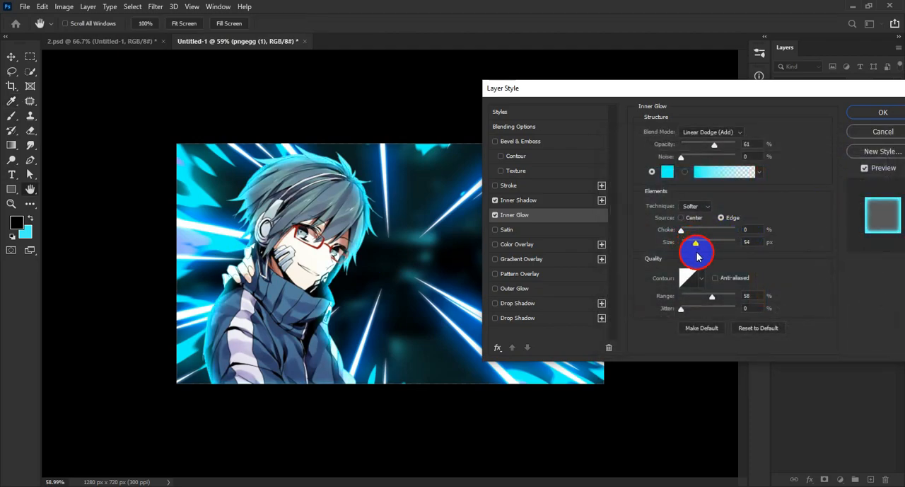
mouse_move(681, 230)
mouse_down()
mouse_move(692, 232)
mouse_move(680, 235)
mouse_up()
click(679, 234)
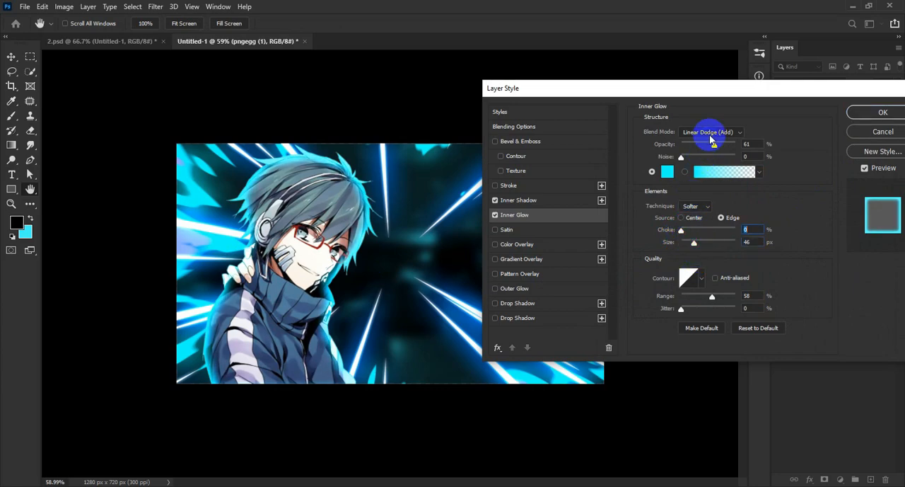
mouse_move(714, 147)
mouse_down()
mouse_move(698, 146)
mouse_move(712, 150)
mouse_up()
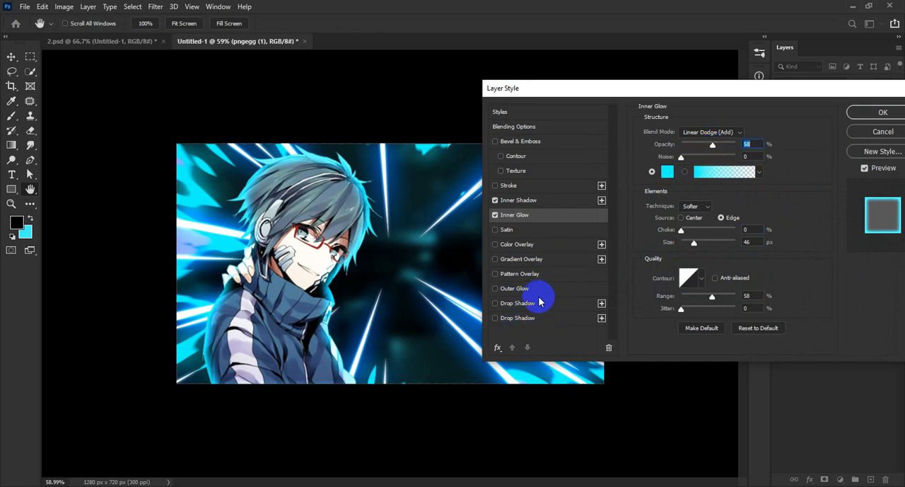
Enable Outer Glow on the character, leaving Drop Shadow off, and change the glow colour to a bright cyan-blue matching the flames
click(523, 303)
click(495, 303)
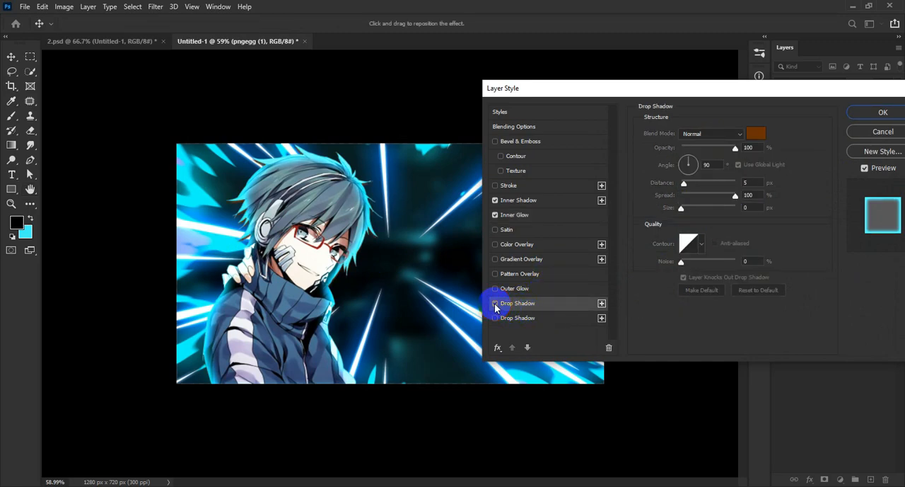
click(527, 288)
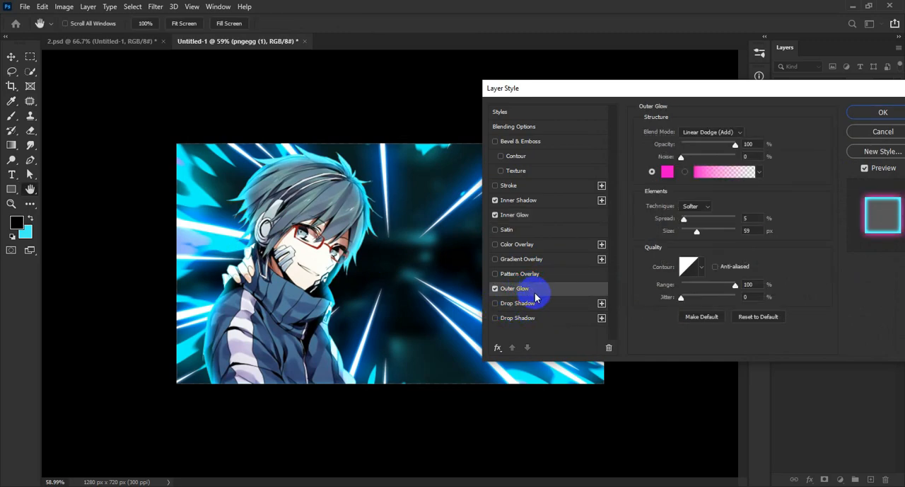
click(667, 171)
click(203, 243)
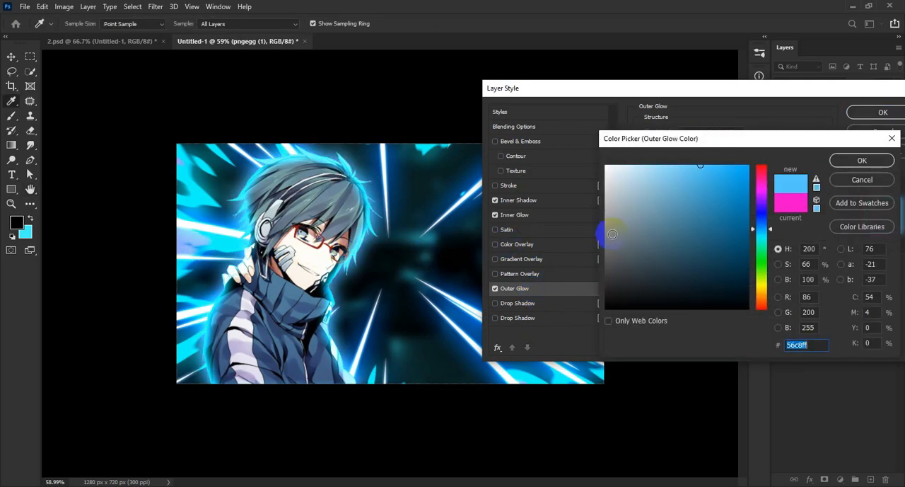
drag(760, 242, 763, 234)
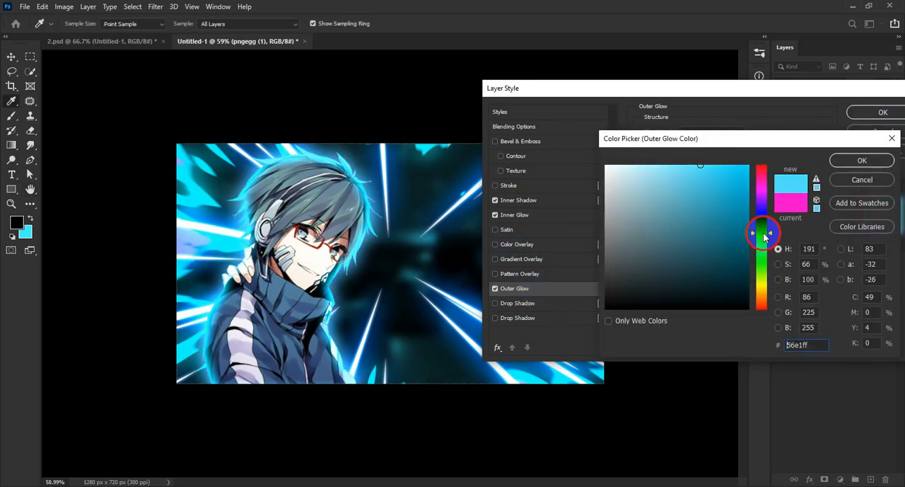
click(849, 161)
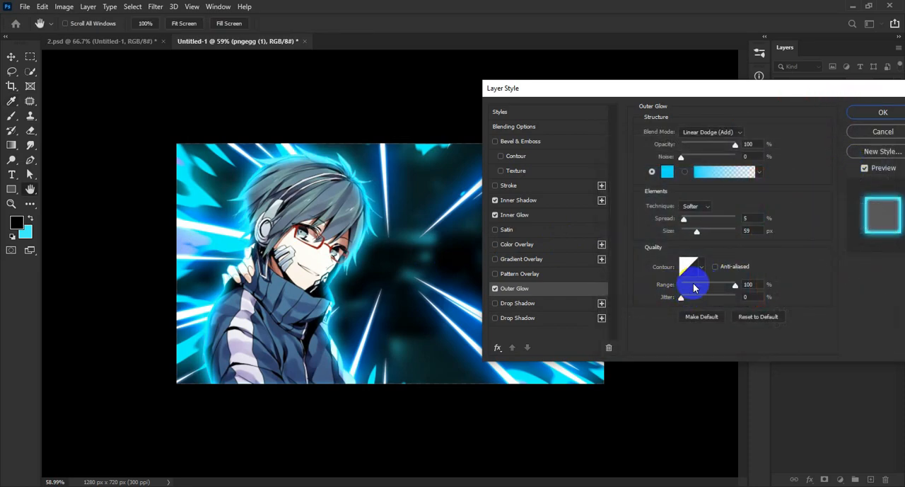
Set the character's Outer Glow to 23% spread and 59 px size, and apply the layer style
mouse_move(697, 232)
mouse_down()
mouse_move(705, 234)
mouse_move(695, 226)
mouse_up()
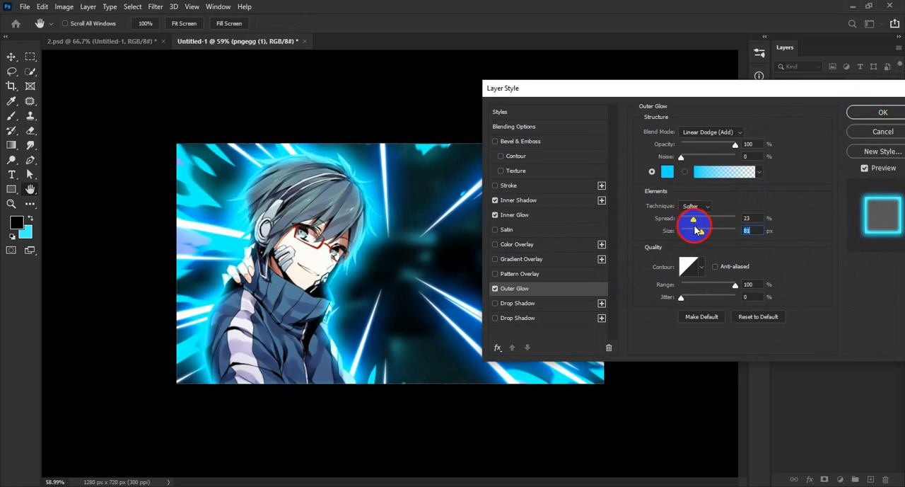
click(690, 219)
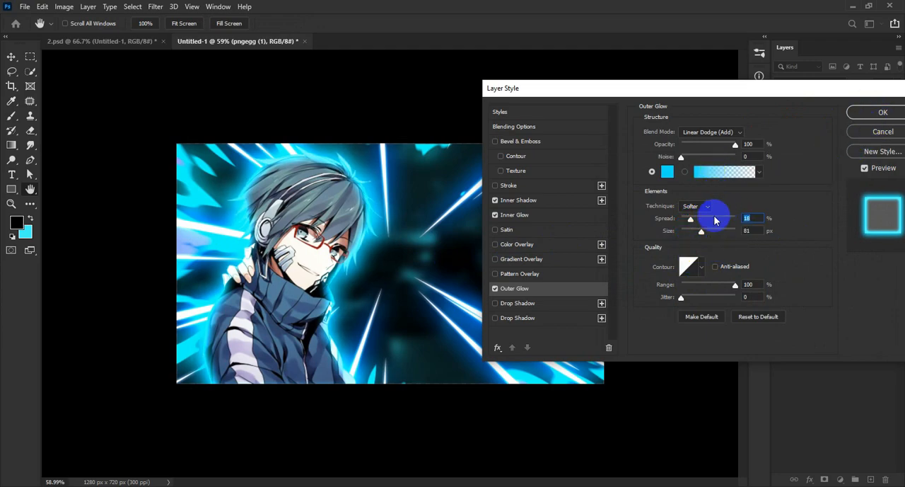
drag(701, 221, 699, 243)
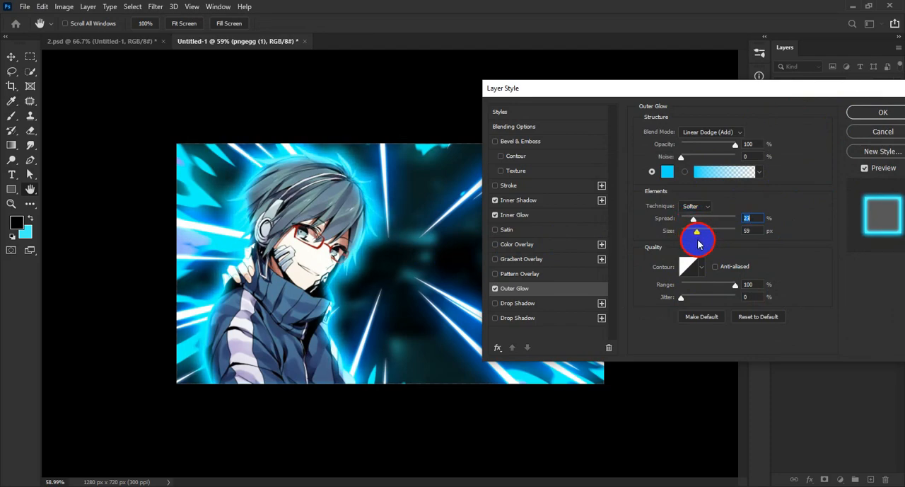
click(881, 112)
scroll(360, 283, down, 3)
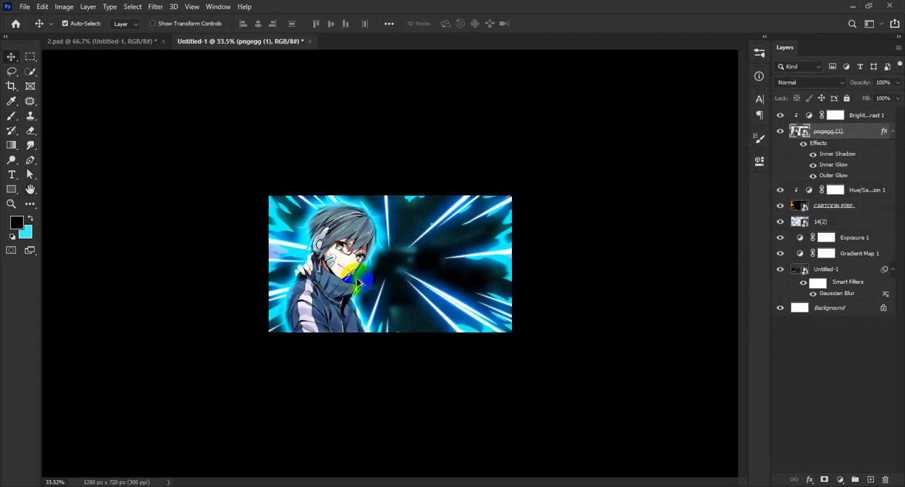
scroll(362, 285, up, 4)
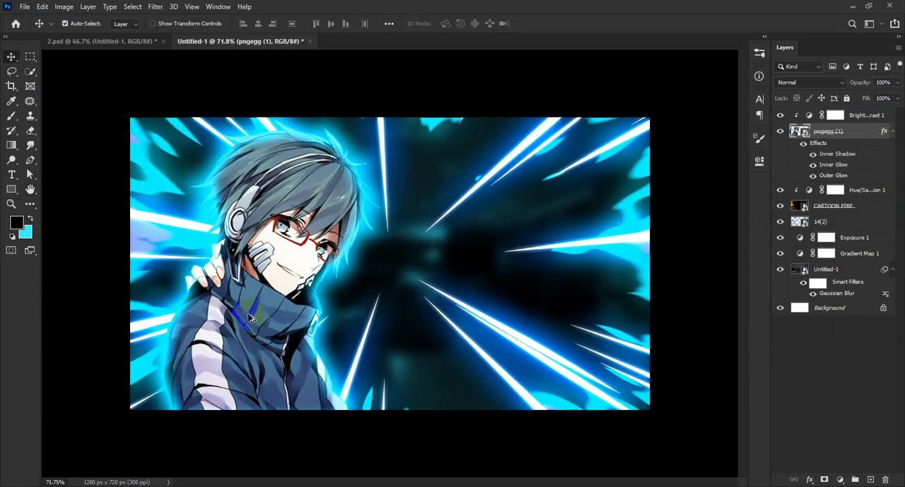
scroll(736, 173, down, 1)
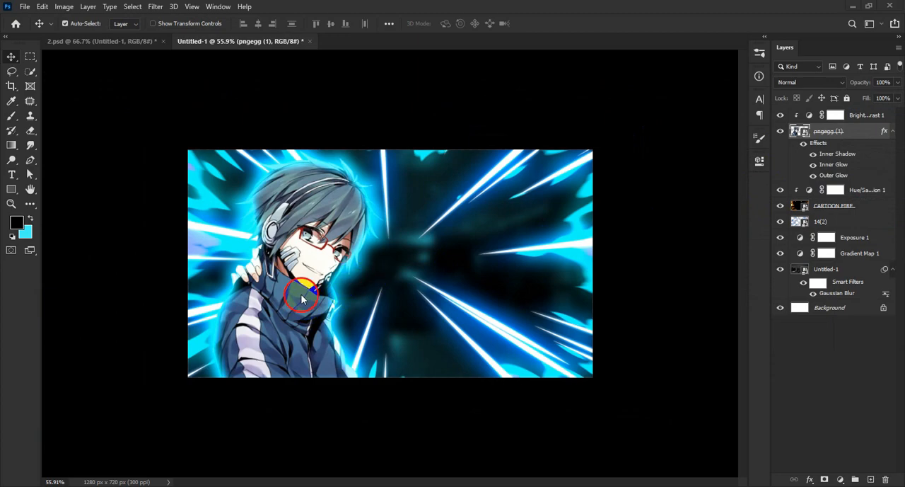
Enable Show Transform Controls and move the anime character slightly toward the left edge of the canvas
click(216, 29)
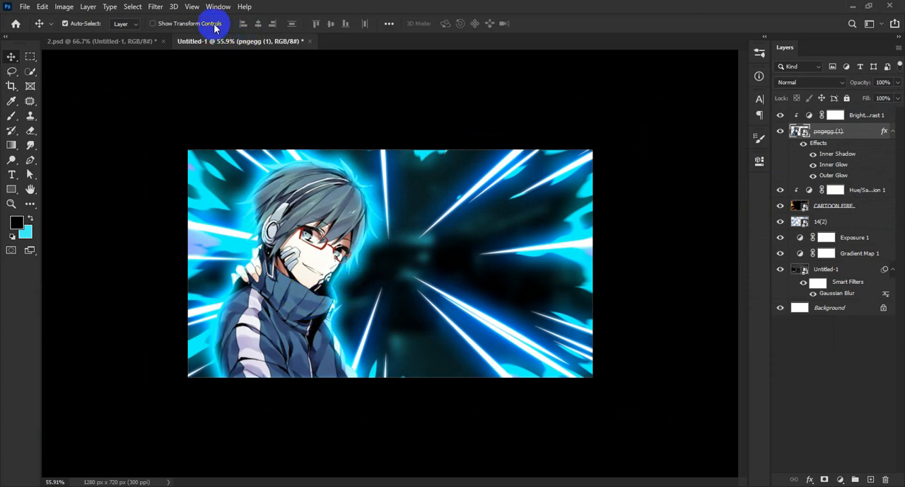
click(216, 25)
drag(298, 306, 283, 305)
Add white TOKYO text in Impact above the Brightness/Contrast layer and scale it to 482.57% in the dark area beside the character
click(863, 115)
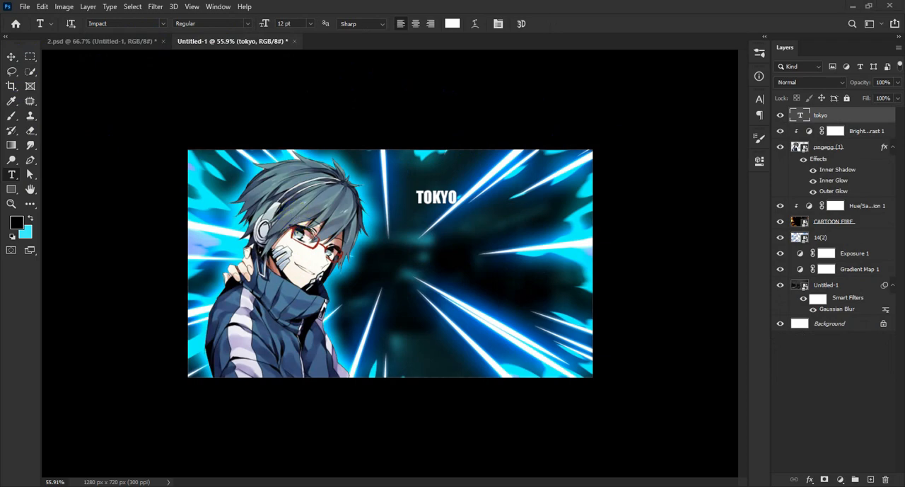
click(11, 57)
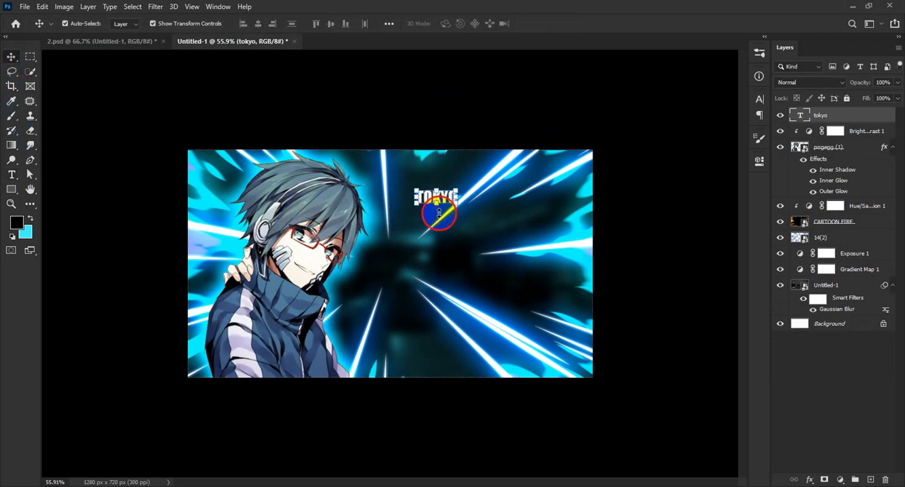
key(ctrl+t)
drag(436, 208, 437, 266)
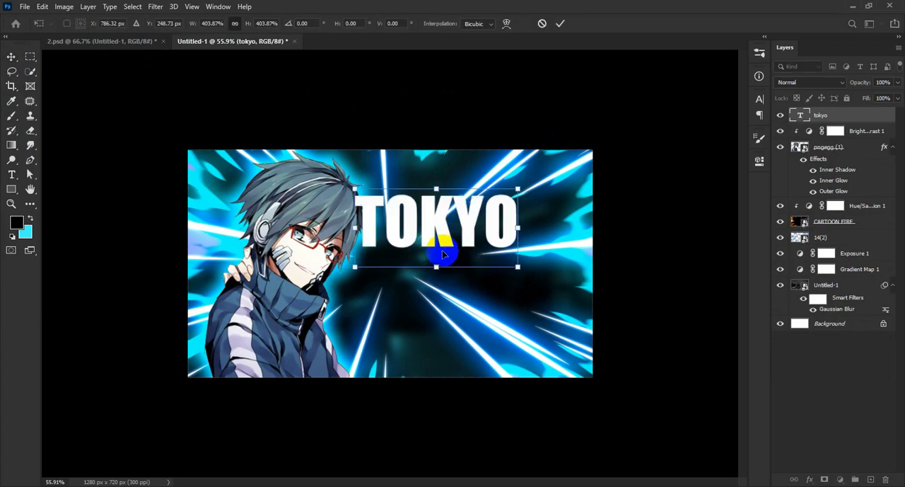
drag(442, 221, 480, 223)
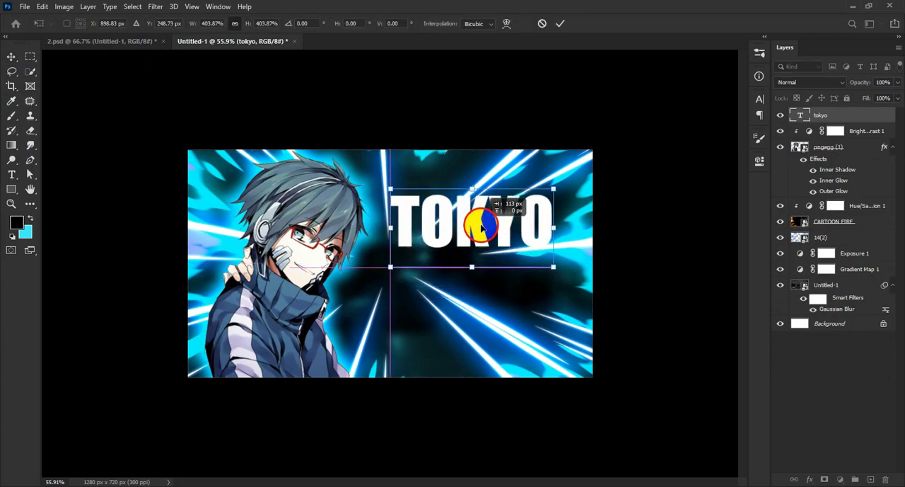
drag(472, 267, 476, 284)
mouse_move(484, 211)
mouse_down()
mouse_move(485, 225)
mouse_move(485, 200)
mouse_up()
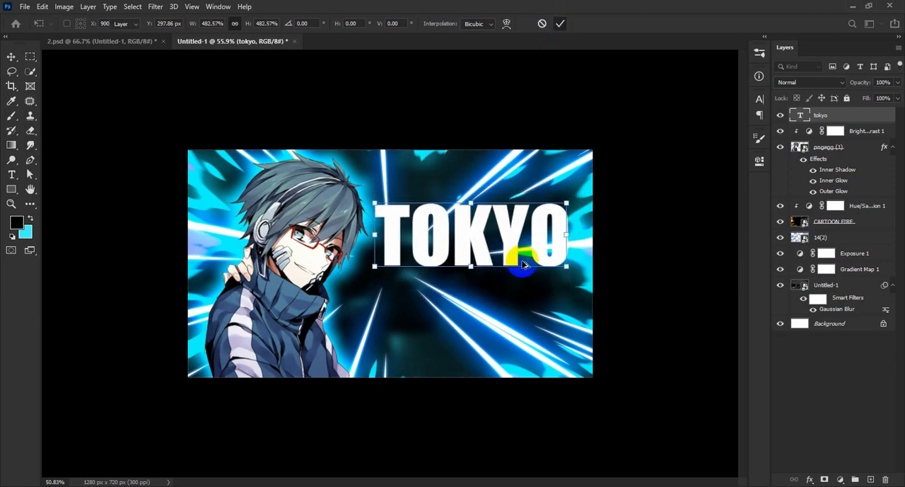
scroll(516, 252, down, 3)
key(Return)
Change the TOKYO text font to Burbank Big Condensed Bold and scale it up to 135.44%
click(759, 101)
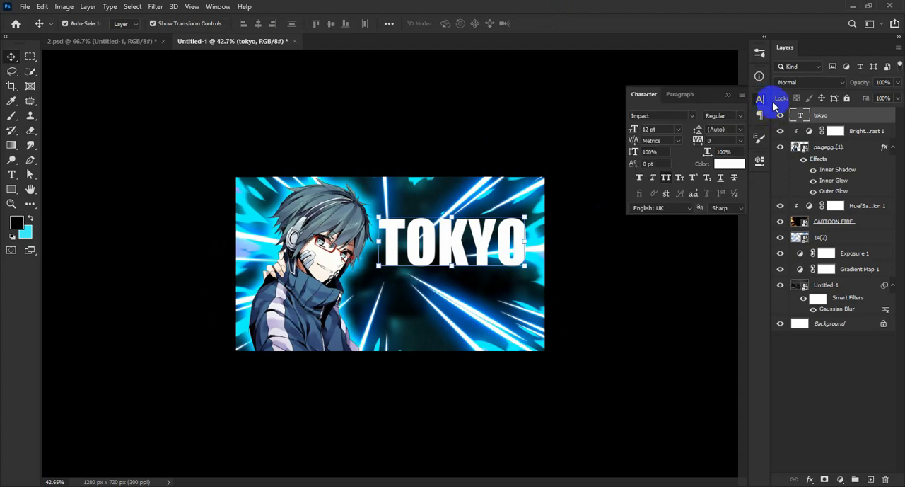
click(691, 118)
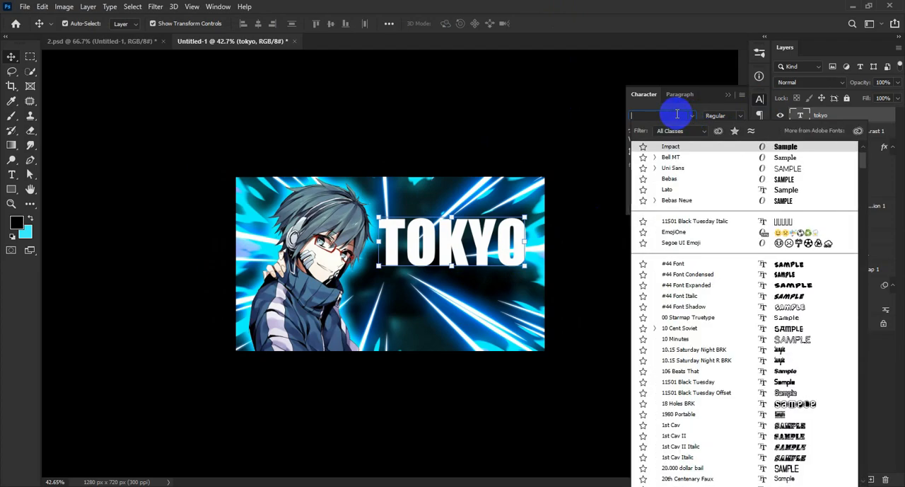
text(bu)
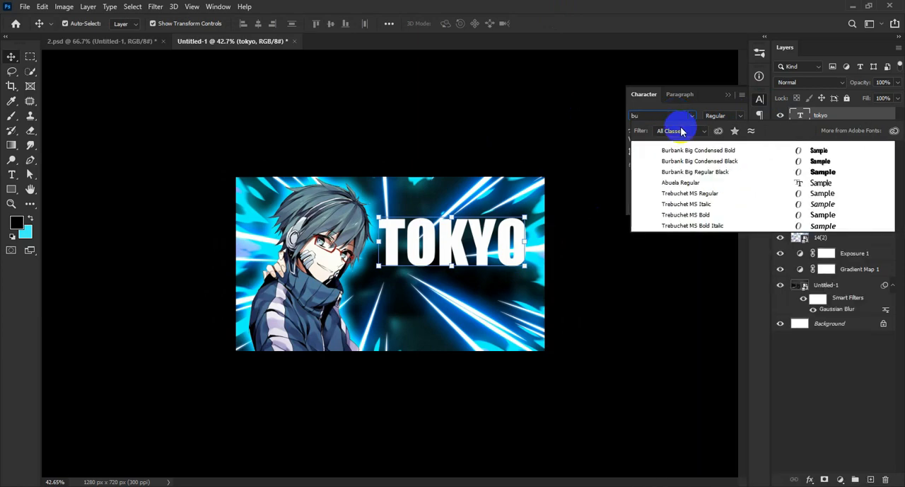
click(684, 152)
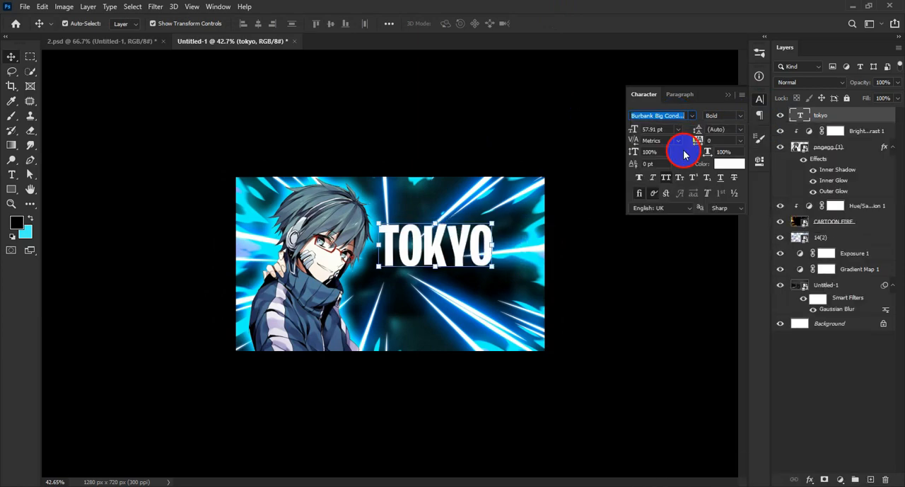
click(758, 99)
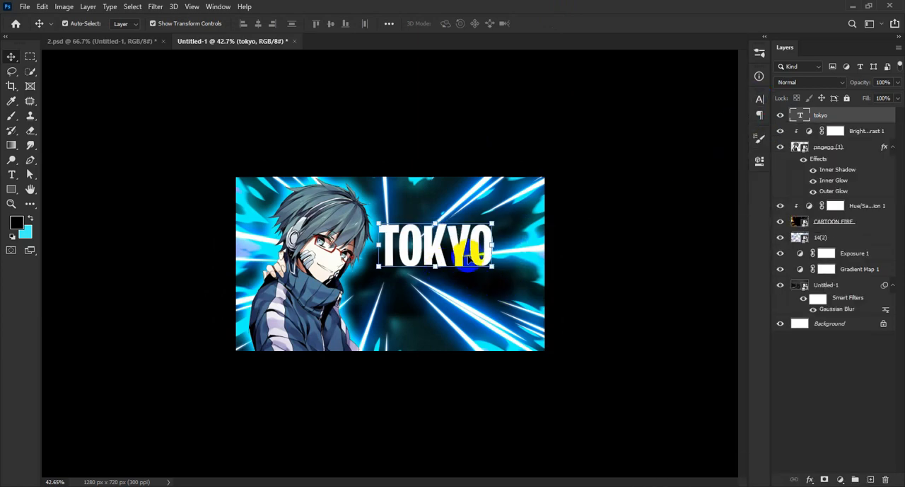
drag(507, 246, 530, 247)
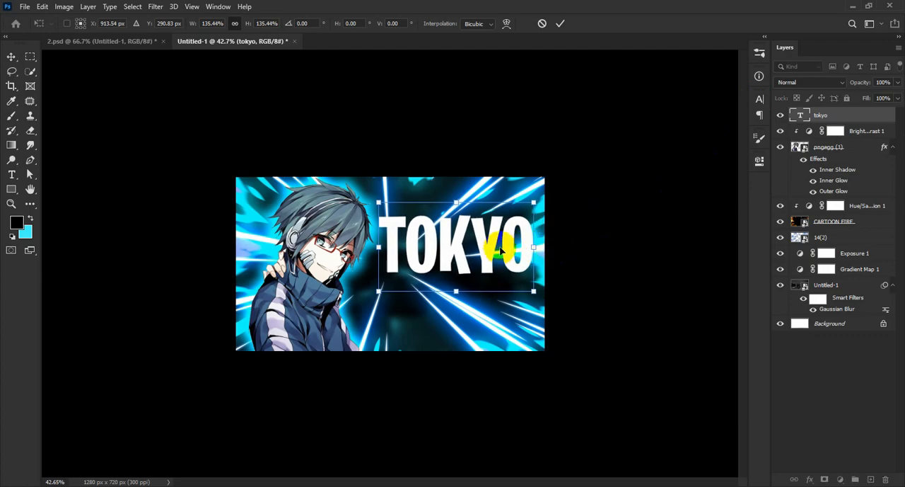
click(561, 24)
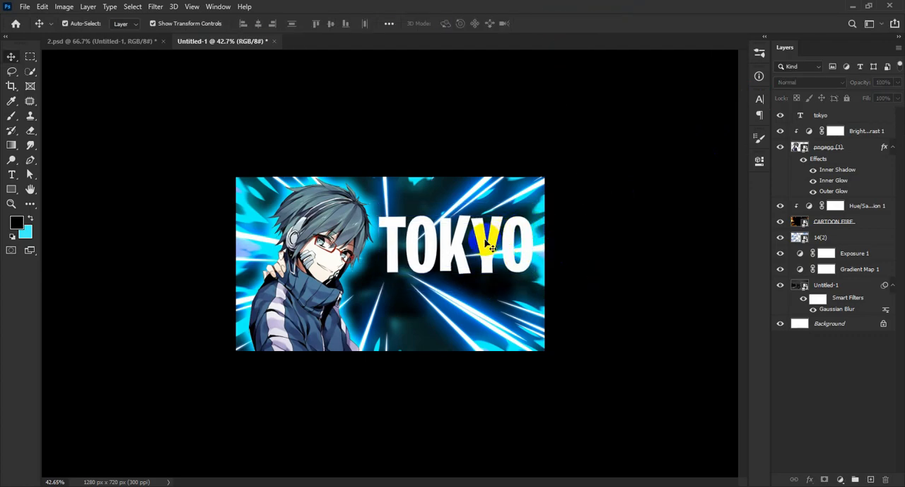
Duplicate the TOKYO text directly below the original and replace the copy's wording with GHOOL
drag(452, 301, 454, 310)
double_click(452, 306)
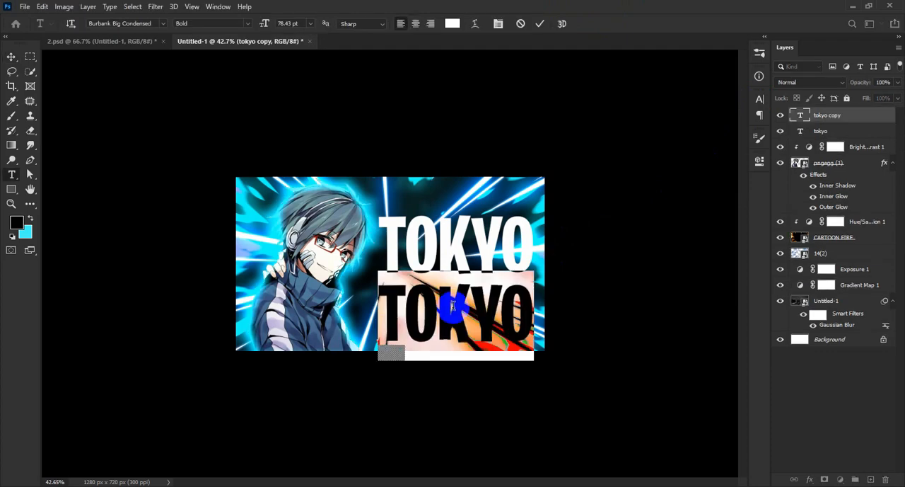
key(BackSpace)
text(GHO)
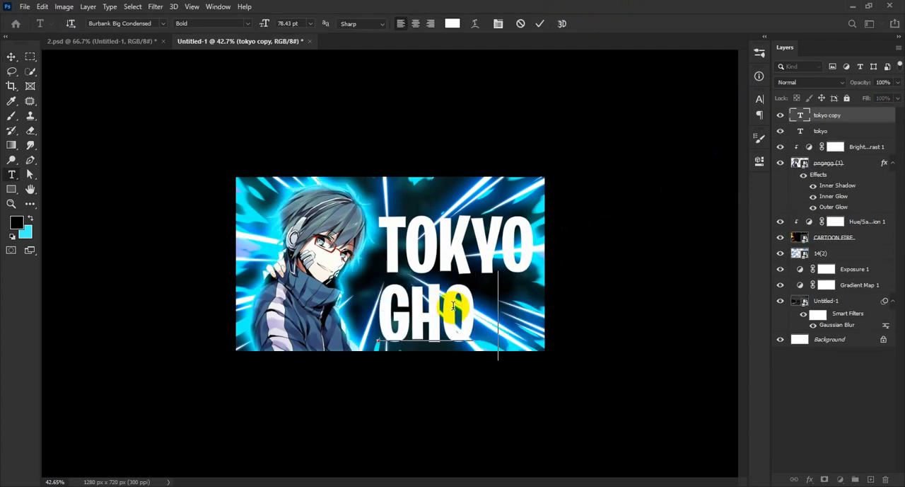
text(OL)
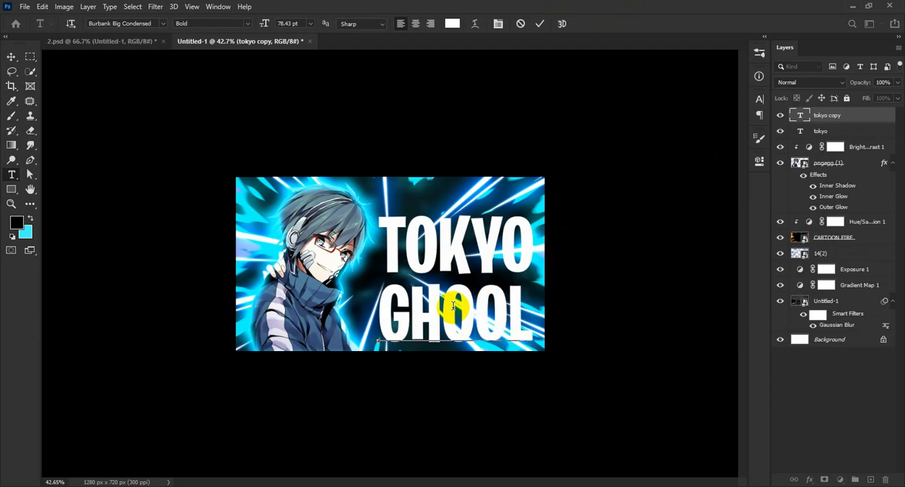
key(ctrl+Return)
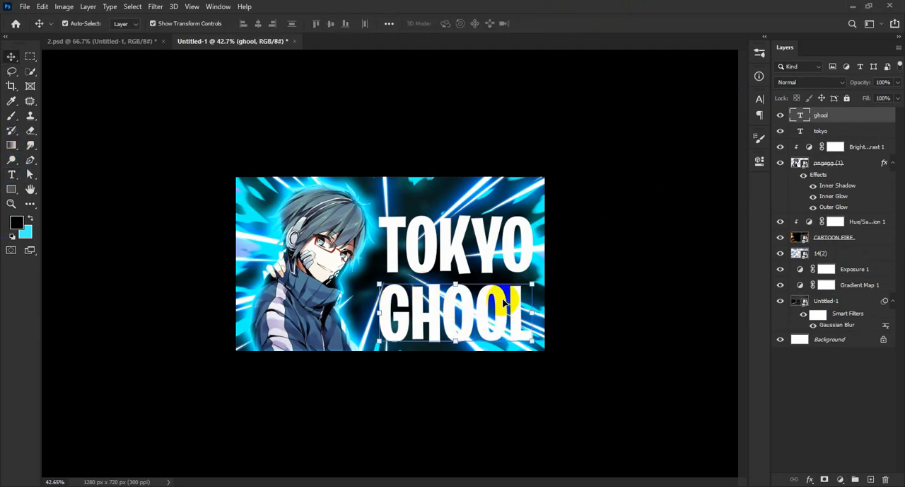
Correct the spelling of the lower text to GHOUL
double_click(463, 304)
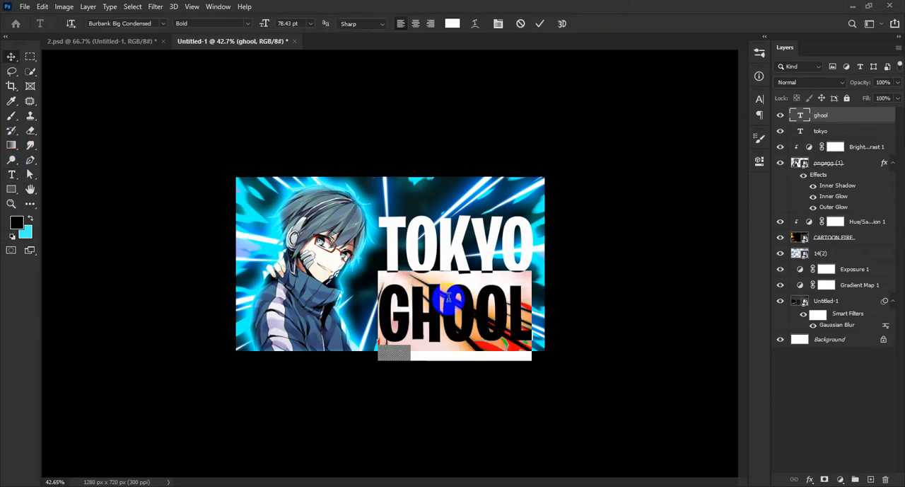
click(508, 301)
key(BackSpace)
text(U)
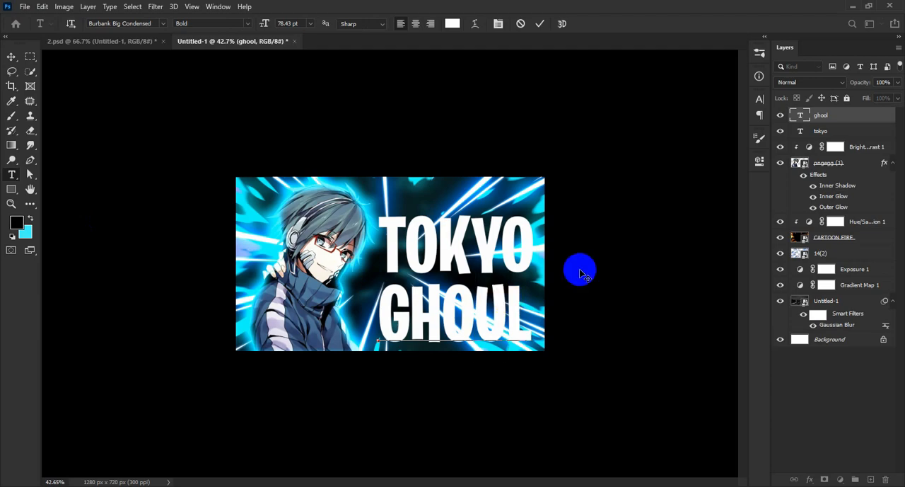
click(11, 56)
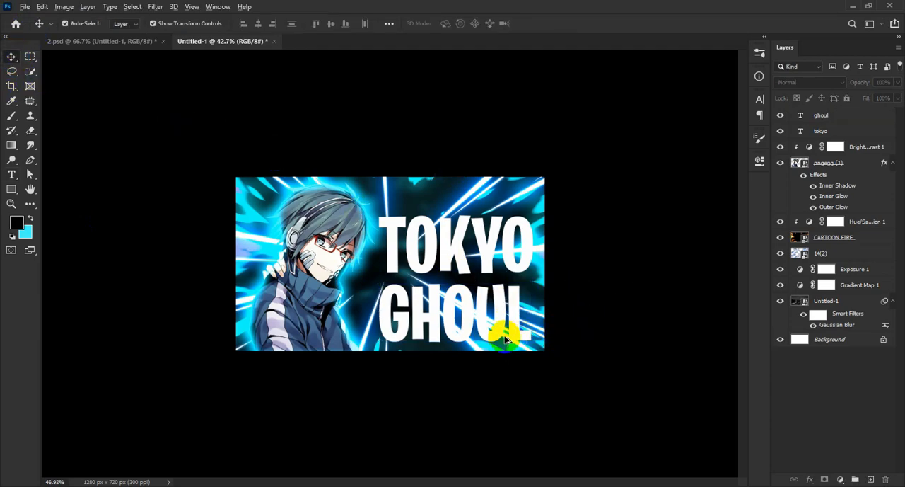
Move the TOKYO and GHOUL texts slightly higher in the empty area beside the character
scroll(472, 298, up, 1)
shift+click(501, 253)
drag(503, 353, 519, 317)
scroll(523, 314, up, 1)
click(648, 313)
Open the layer style settings for the GHOUL text and enable Gradient Overlay, keeping the text in view
click(486, 295)
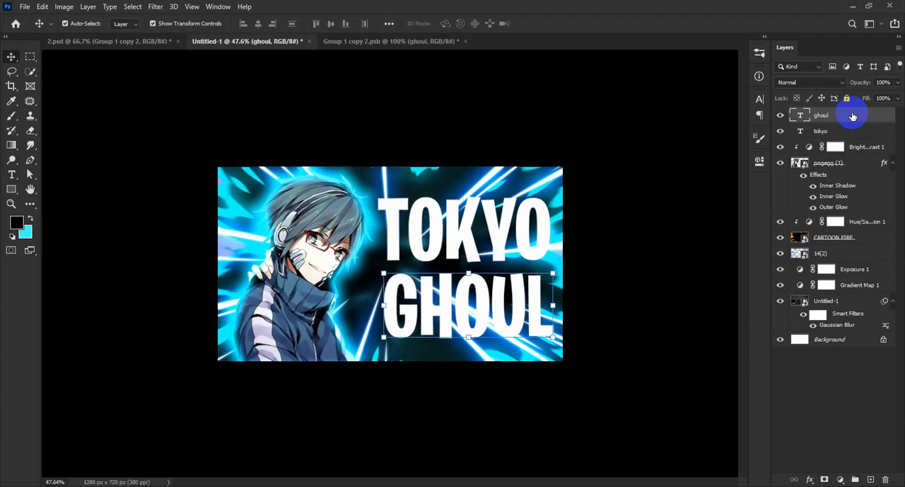
right_click(853, 117)
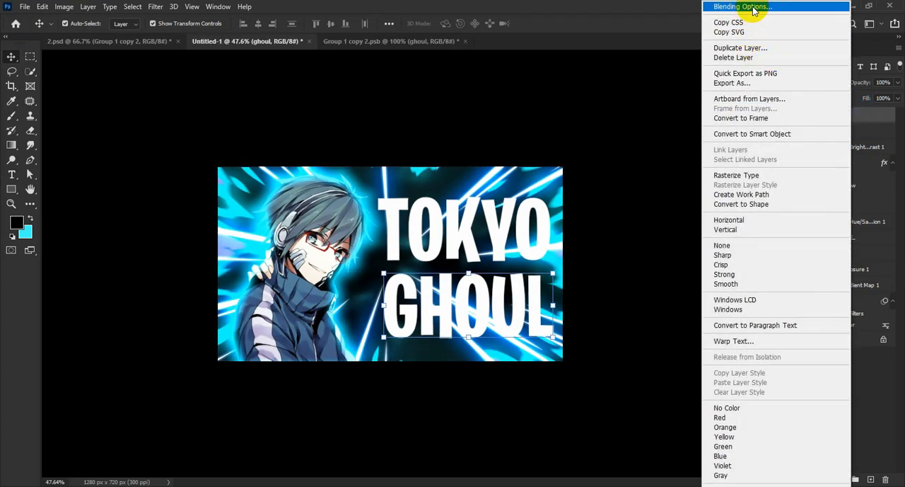
click(729, 6)
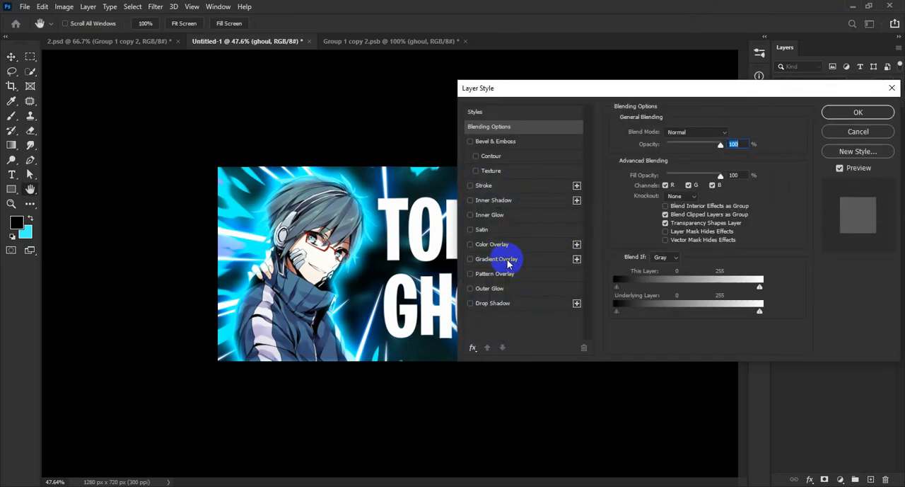
click(502, 259)
drag(629, 91, 701, 92)
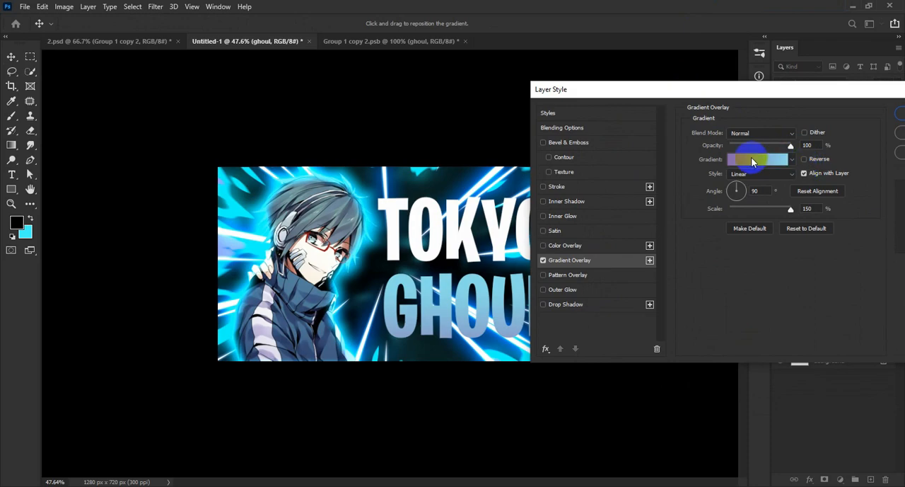
Choose the purple-to-light-blue preset for the GHOUL gradient and confirm #8967ac as its starting stop colour
click(752, 162)
scroll(750, 159, down, 10)
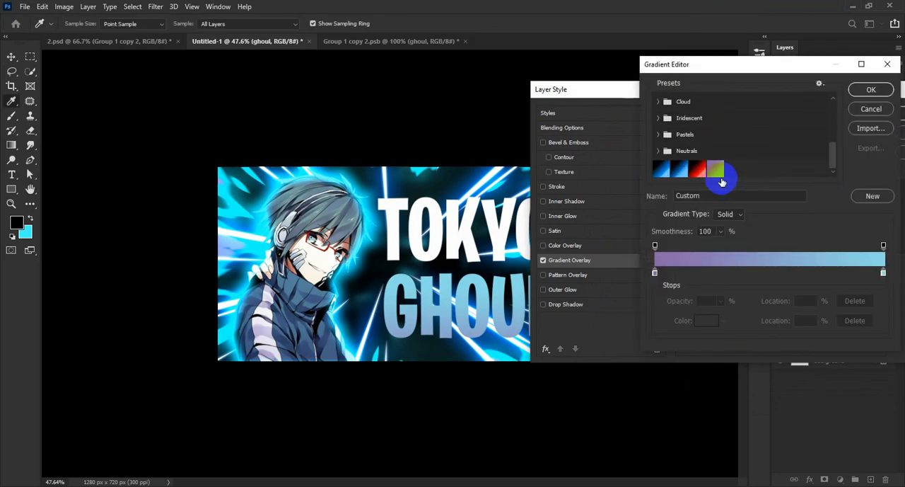
click(717, 167)
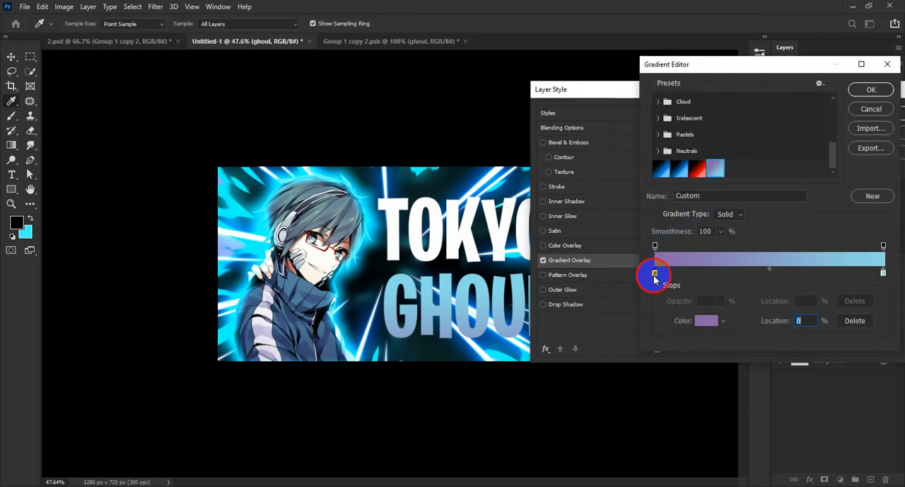
double_click(654, 275)
click(813, 343)
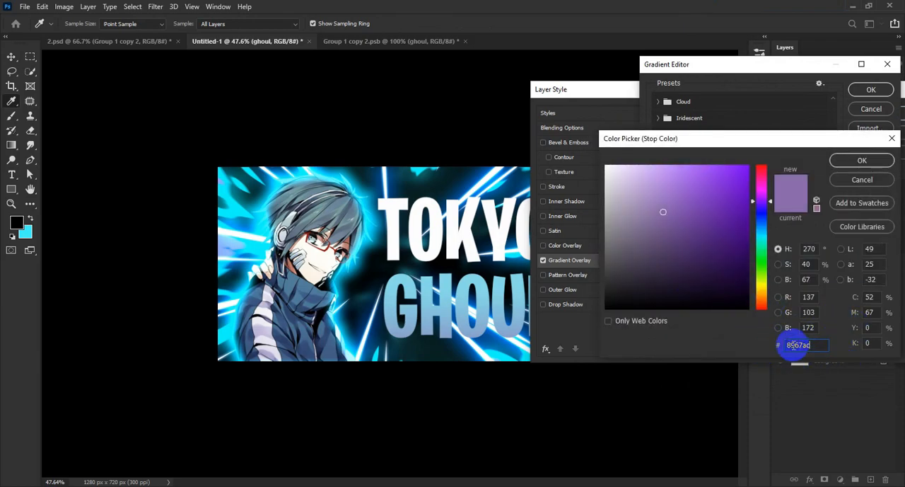
click(865, 162)
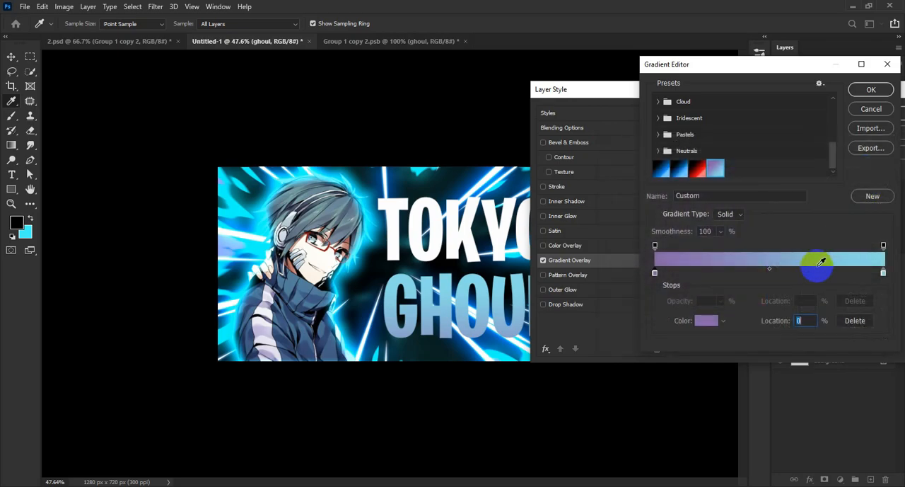
drag(768, 65, 701, 52)
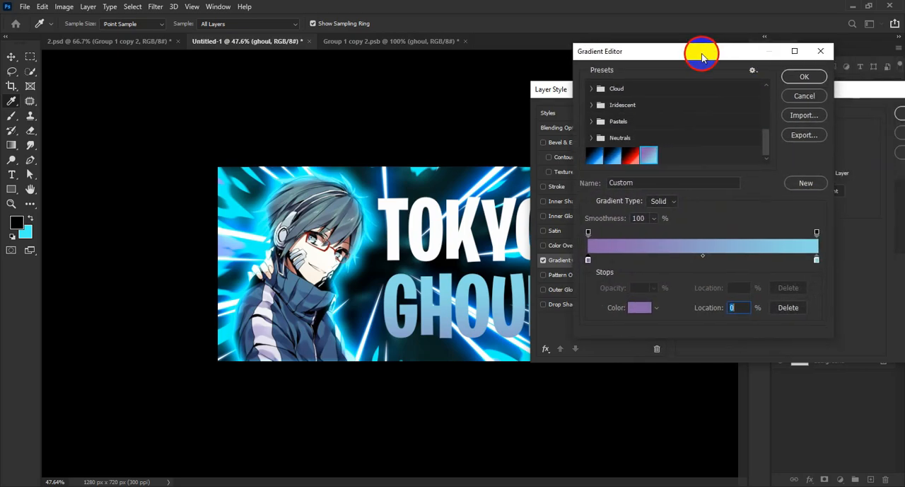
Confirm #89dae9 as the ending stop colour of the GHOUL gradient and accept the gradient
double_click(817, 262)
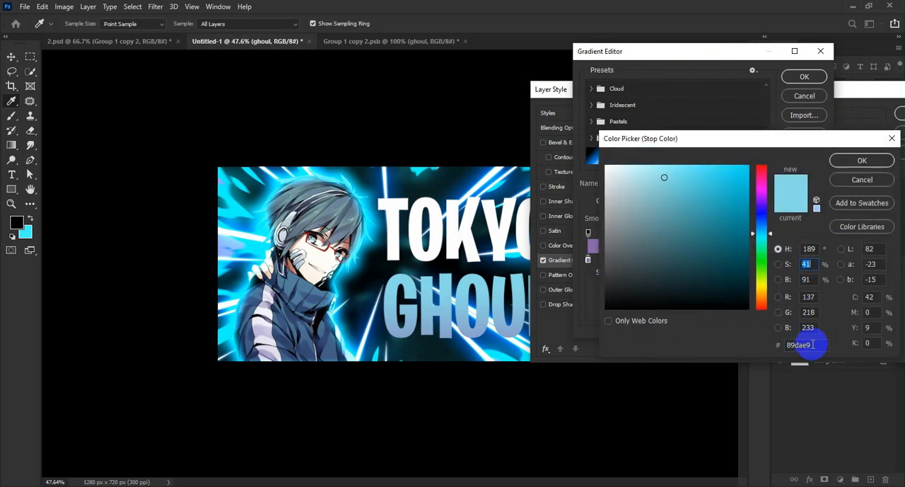
click(861, 160)
click(805, 77)
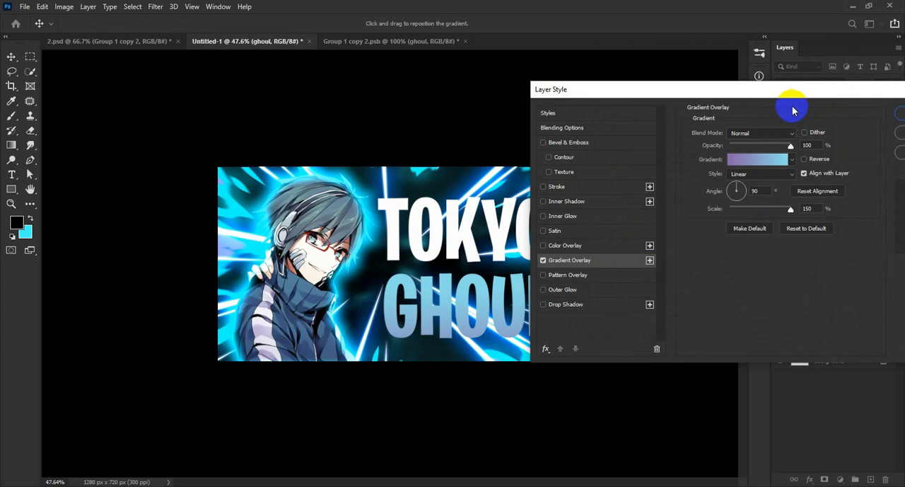
Enable Inner Shadow and Inner Glow on the GHOUL text, keeping the cyan glow's Linear Dodge (Add) mode, 13 px size and 58% range
click(599, 221)
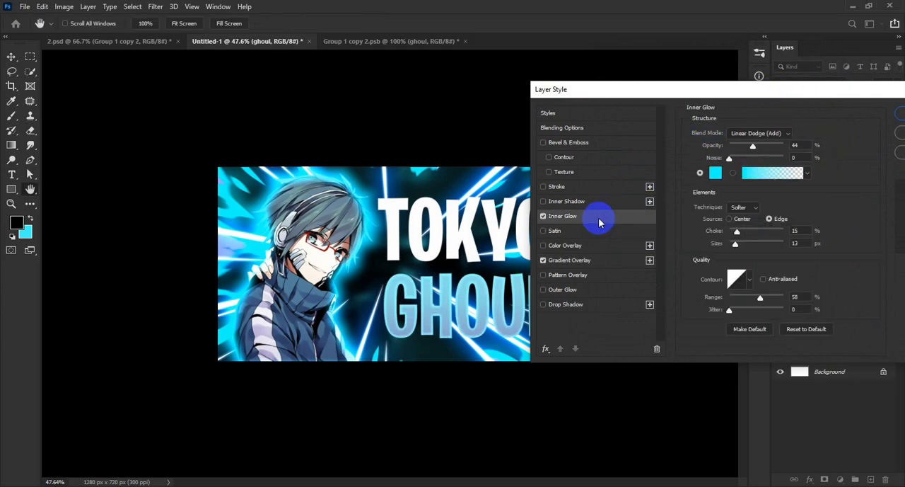
click(597, 203)
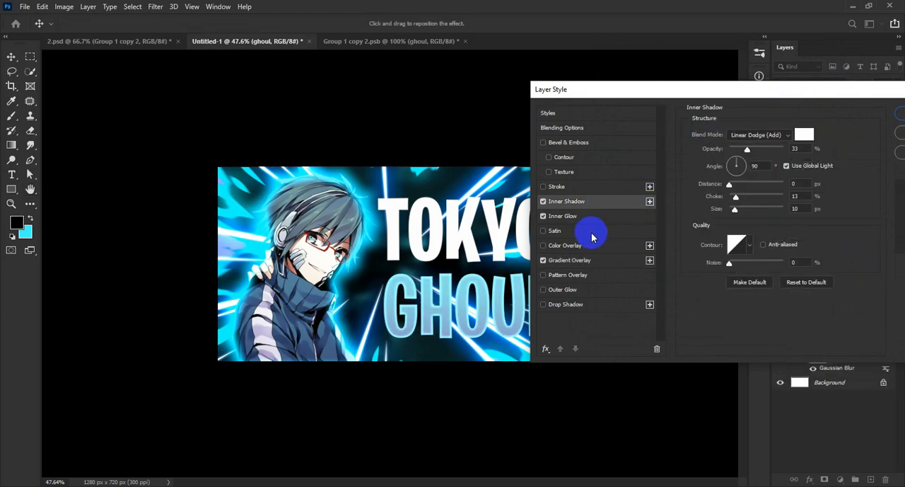
click(587, 220)
key(space)
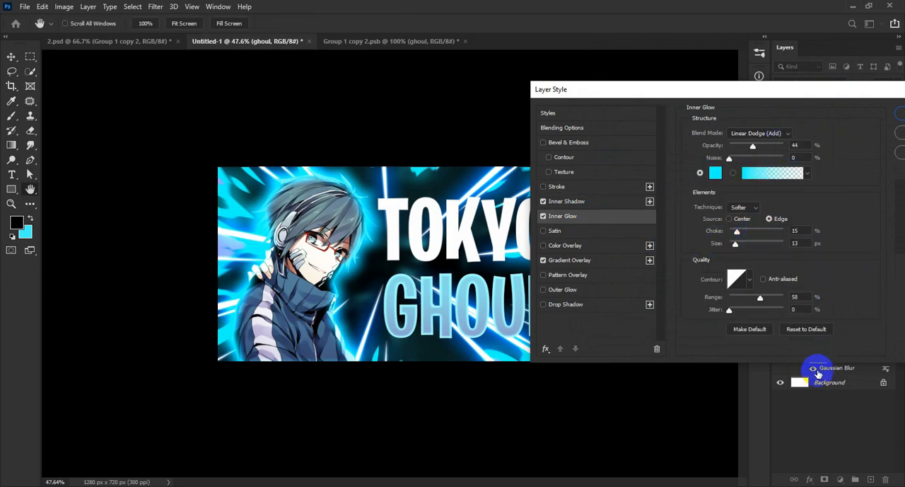
click(787, 135)
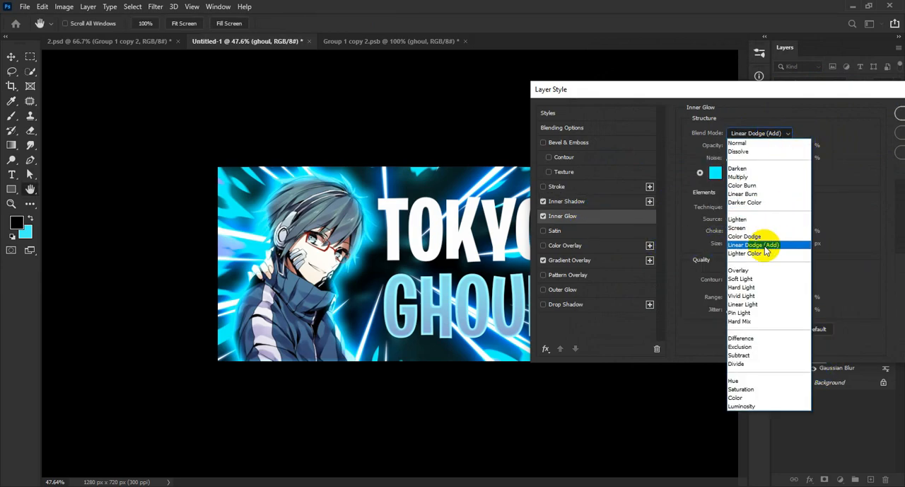
click(768, 246)
click(808, 142)
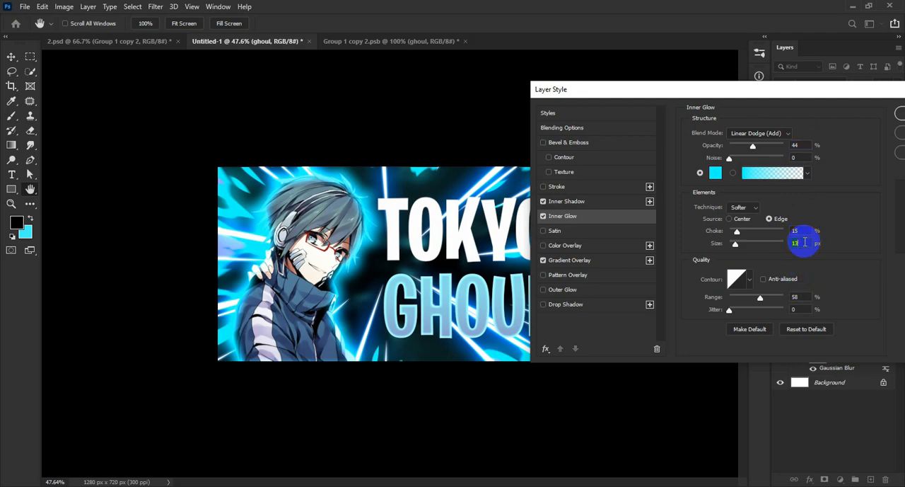
click(806, 296)
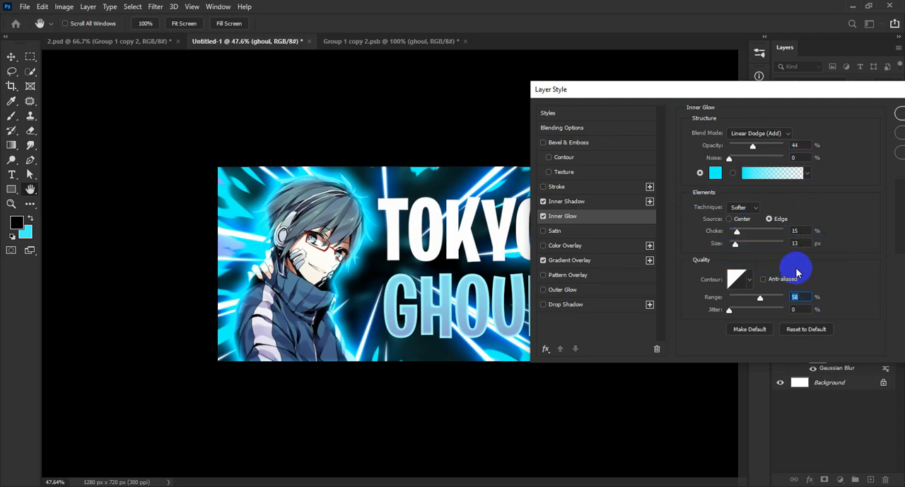
Add a #5877b6 Drop Shadow with 13 px distance to the GHOUL text and apply the layer style
click(591, 305)
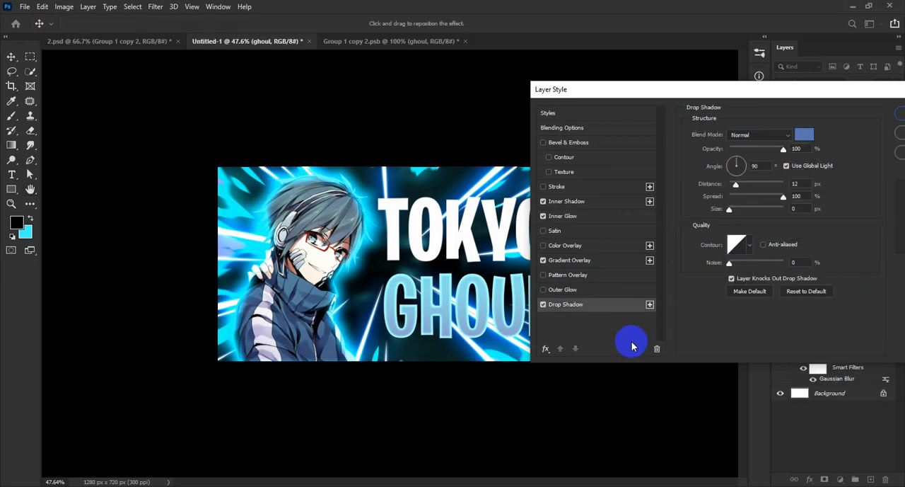
drag(580, 89, 655, 63)
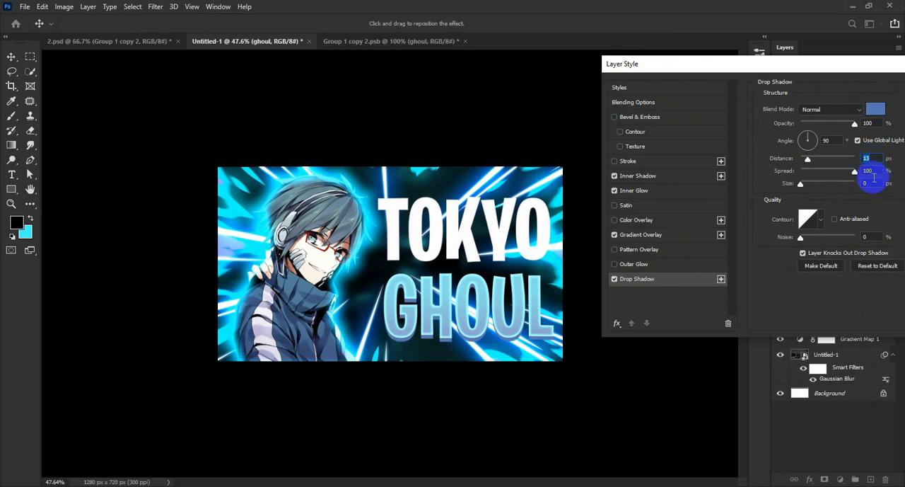
drag(813, 64, 719, 64)
click(782, 111)
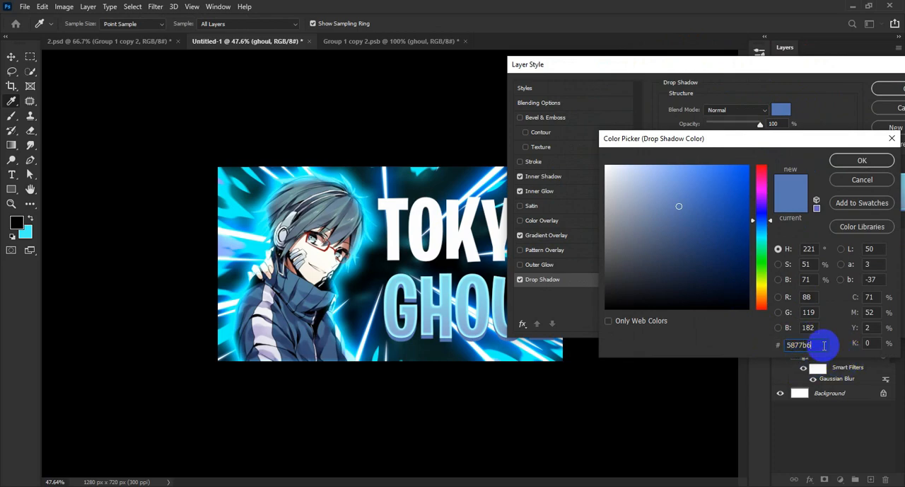
click(855, 160)
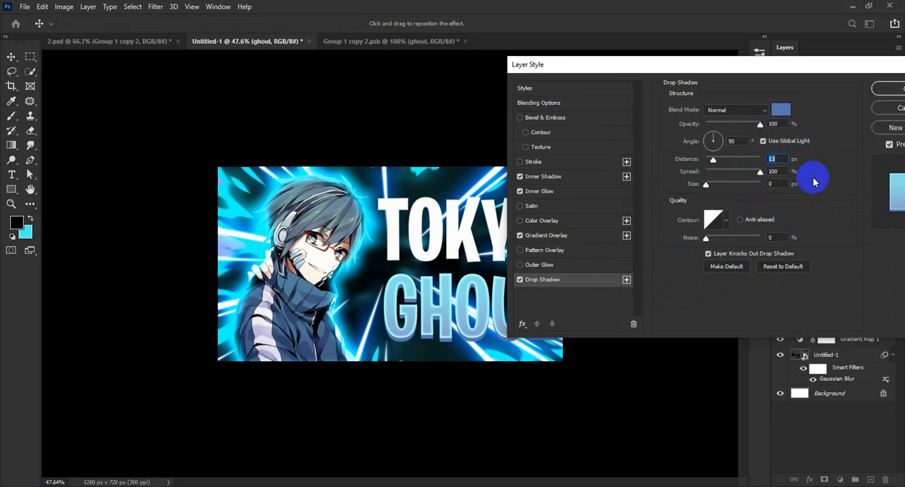
click(888, 88)
key(ctrl+0)
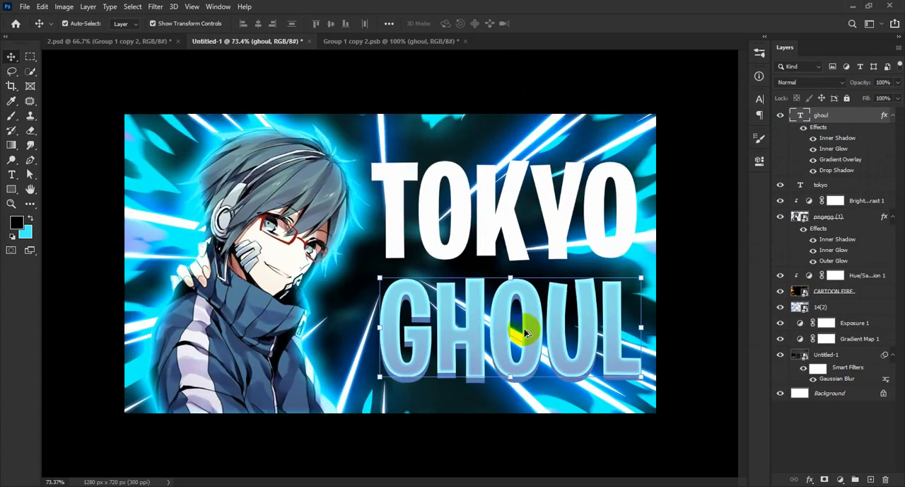
key(ctrl+minus)
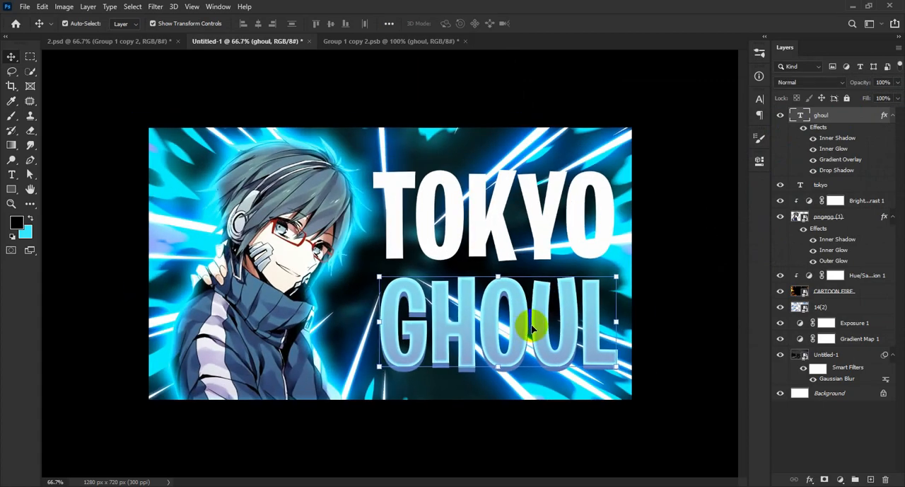
Copy the layer style of the GHOUL text and paste it onto the TOKYO text
click(704, 306)
click(559, 334)
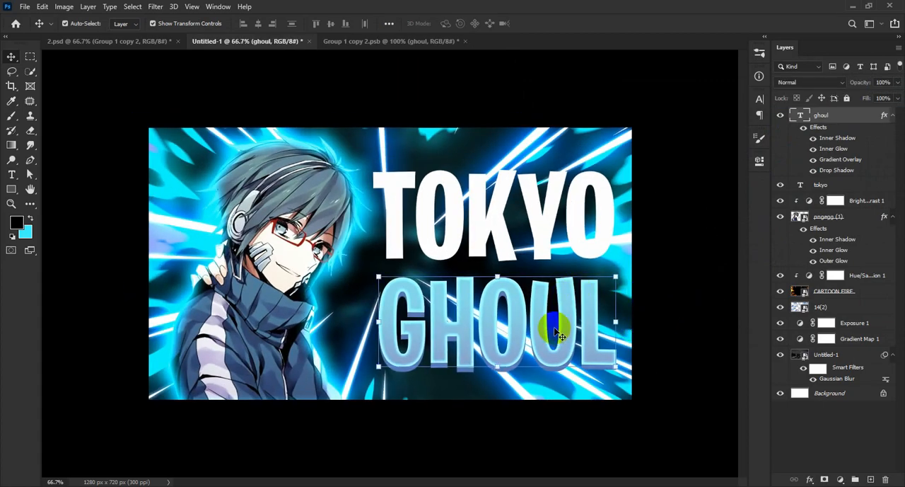
right_click(856, 115)
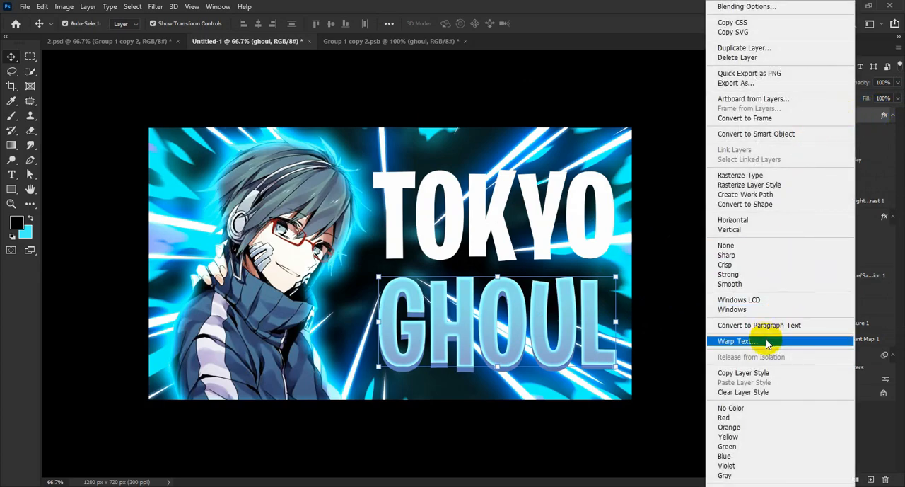
click(763, 373)
click(544, 220)
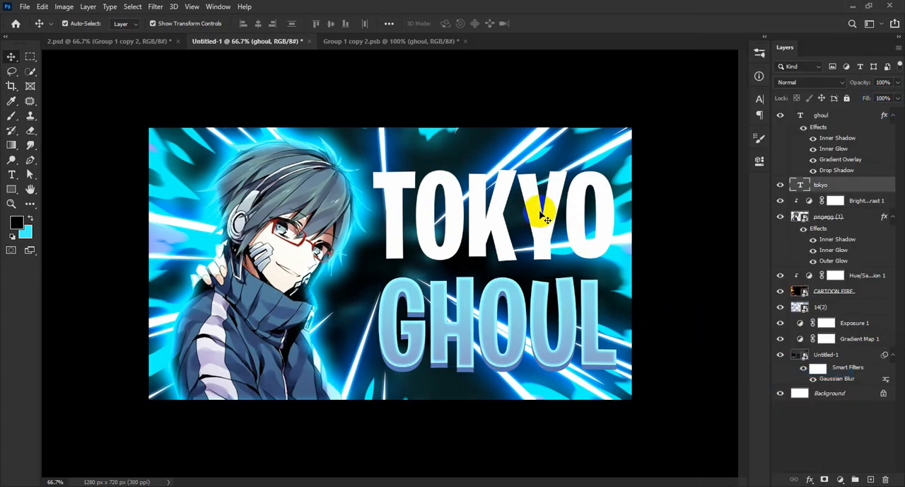
right_click(841, 190)
click(744, 386)
click(699, 235)
scroll(522, 268, down, 3)
scroll(522, 268, up, 3)
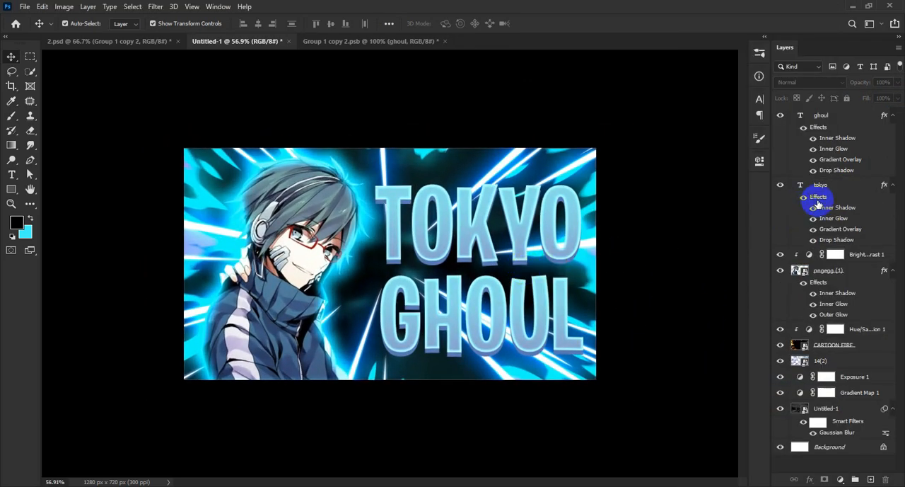
Align the horizontal centres of the TOKYO and GHOUL text layers
click(841, 186)
shift+click(861, 128)
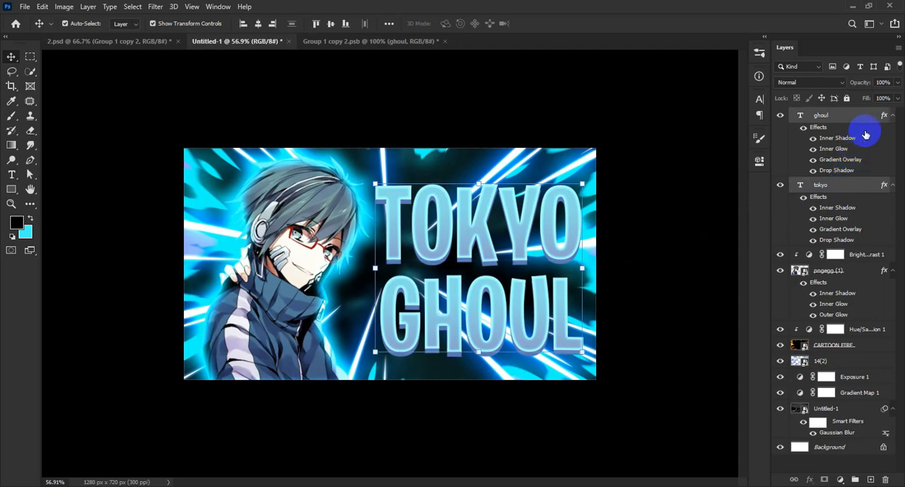
click(261, 24)
click(684, 229)
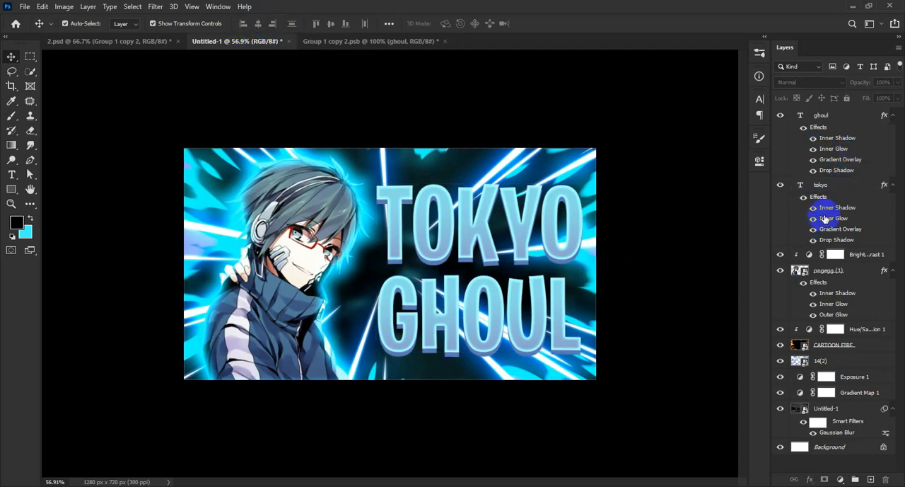
Group the TOKYO and GHOUL text layers
click(831, 195)
shift+click(854, 138)
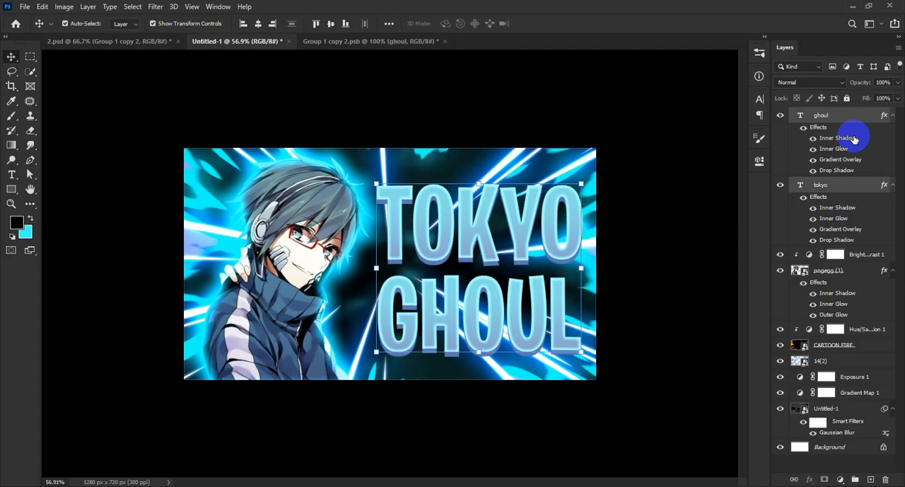
key(ctrl+g)
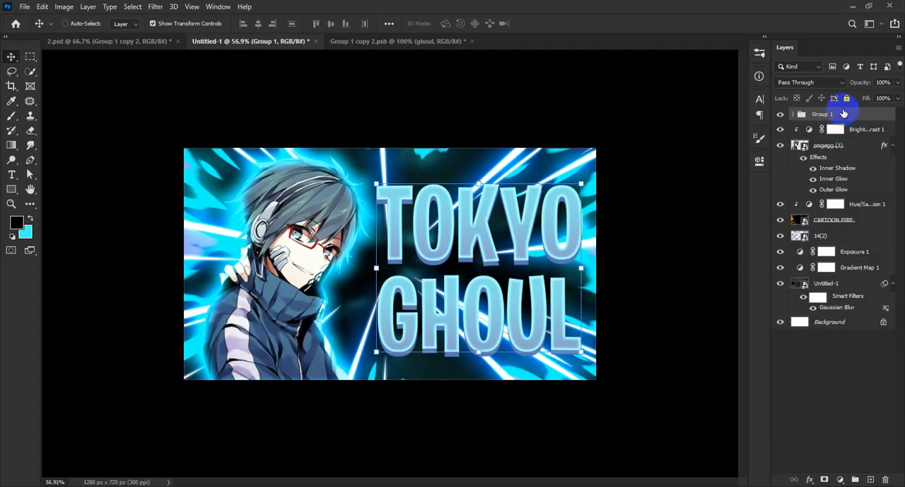
Duplicate the text group and convert the copy to a smart object, with the original group hidden
key(ctrl+j)
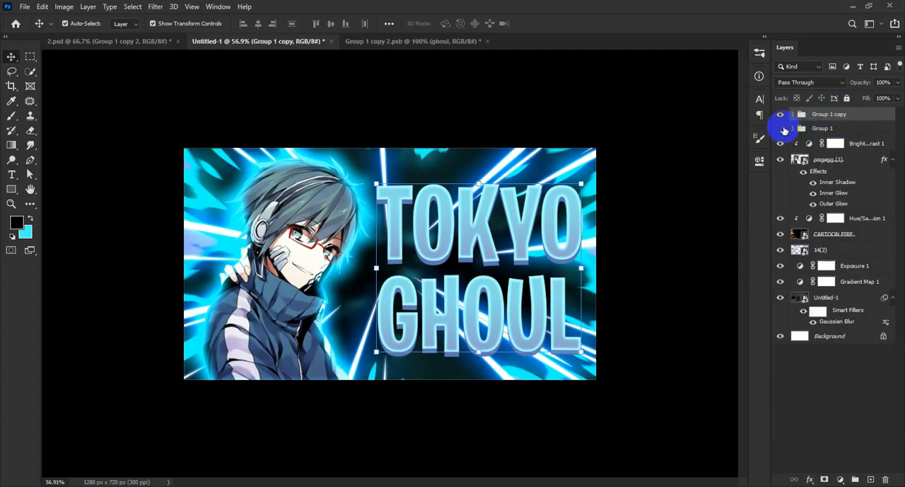
right_click(869, 114)
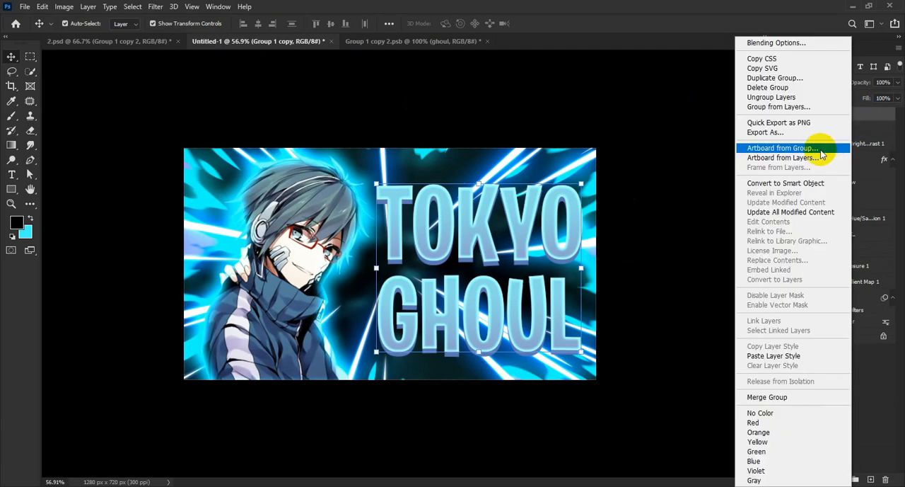
click(800, 185)
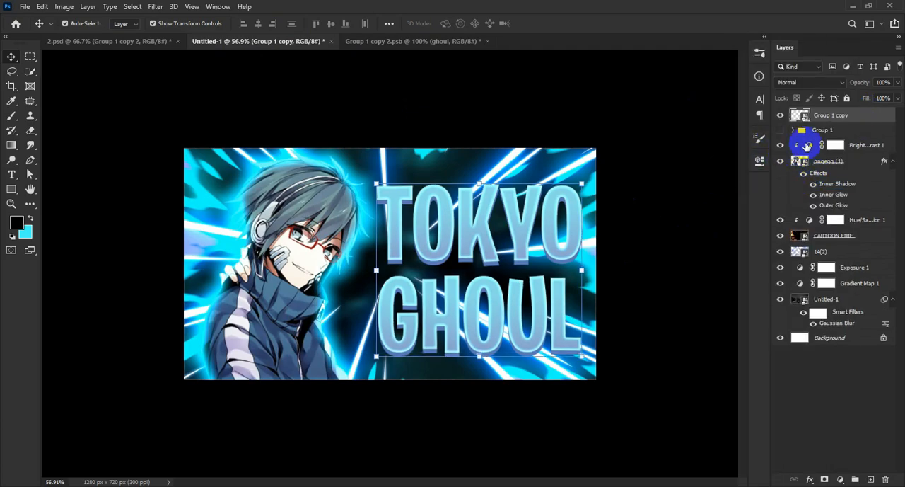
Enable a Drop Shadow on the title smart object and set its colour to black (#000000)
scroll(526, 325, up, 2)
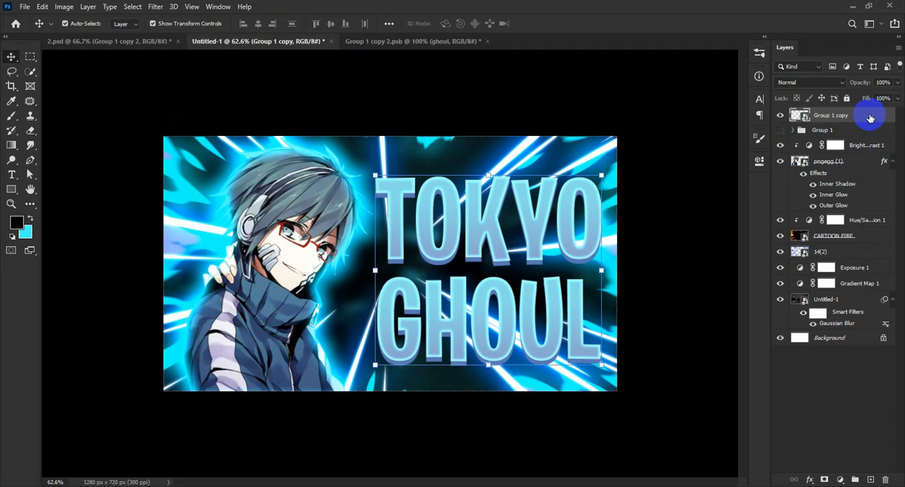
right_click(870, 115)
click(764, 12)
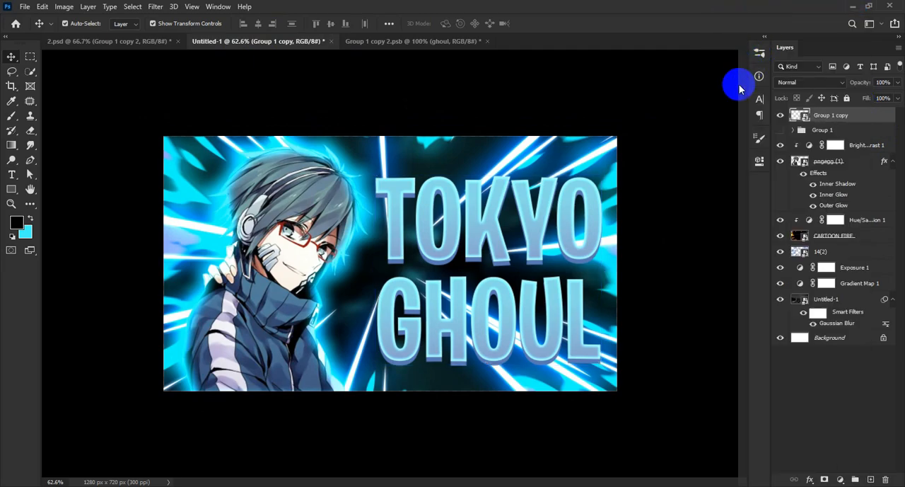
click(534, 281)
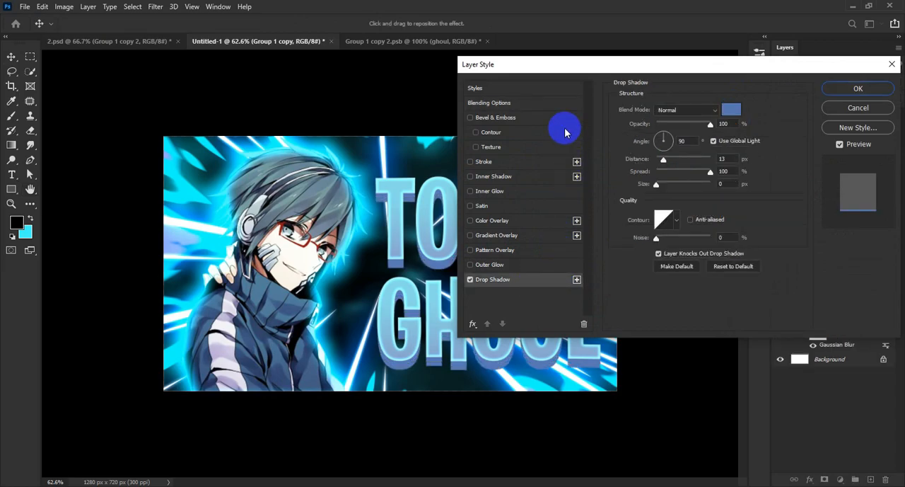
drag(559, 75, 693, 126)
click(866, 160)
click(574, 383)
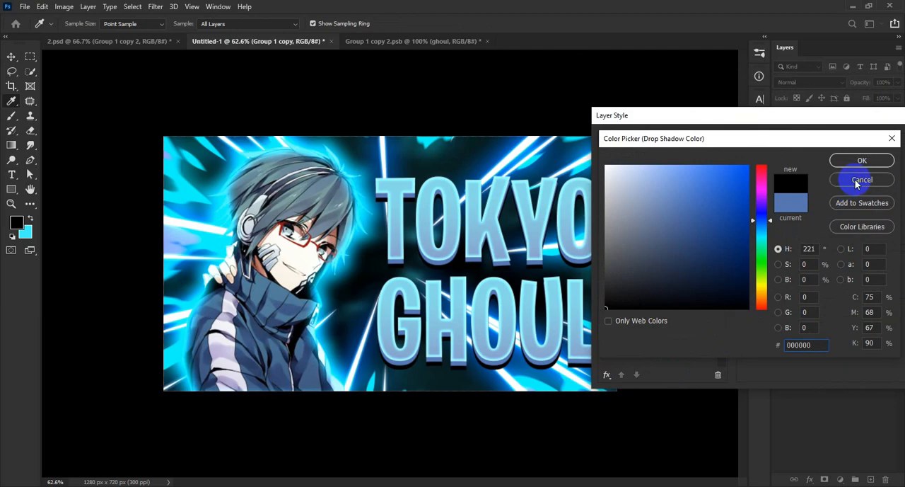
click(862, 159)
Set the title's drop shadow to 67% opacity, 3 px distance, 32% spread and 24 px size, and apply it
drag(834, 180, 822, 177)
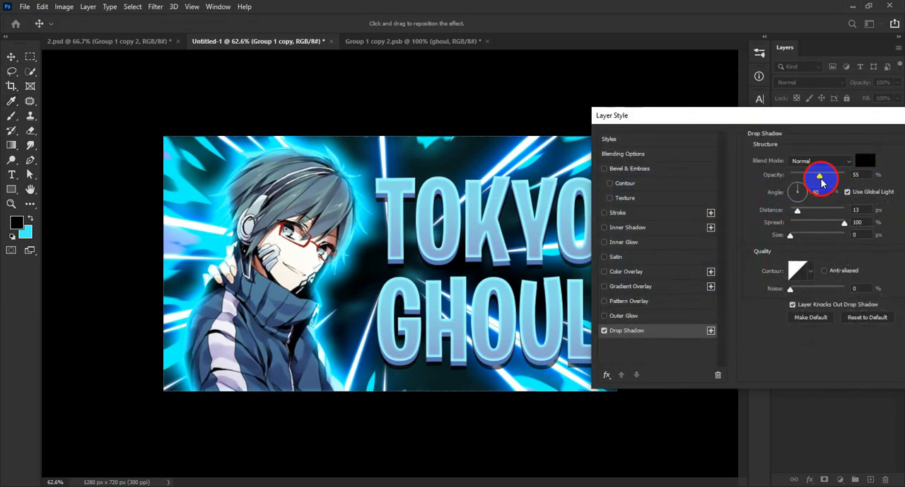
click(846, 224)
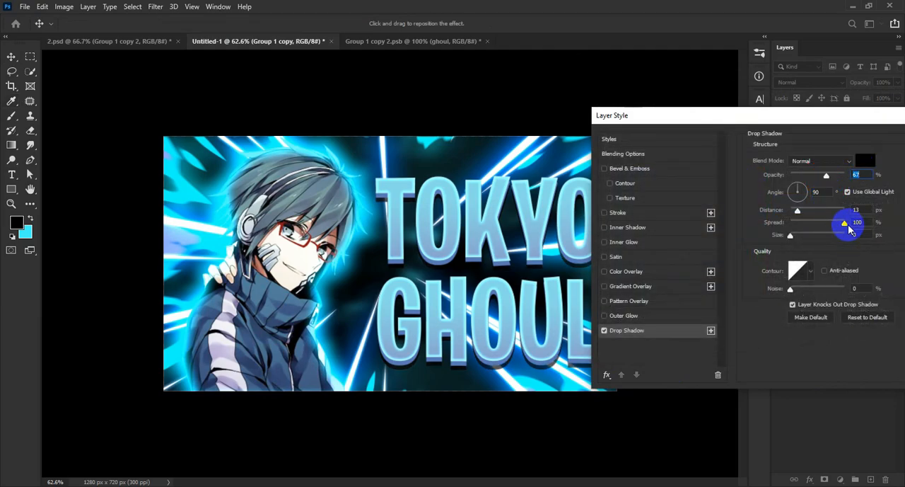
mouse_move(817, 235)
mouse_down()
mouse_move(802, 247)
mouse_move(810, 225)
mouse_move(807, 253)
mouse_move(811, 222)
mouse_move(801, 241)
mouse_up()
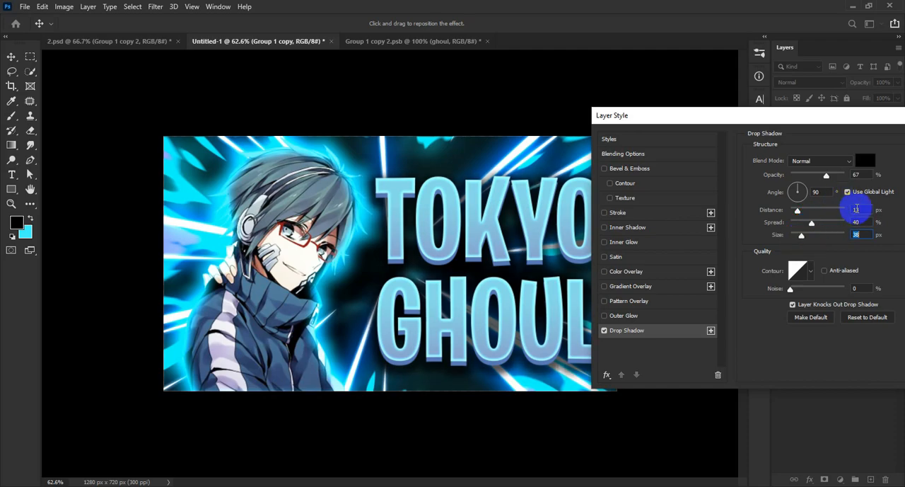
click(870, 209)
key(Down)
key(Down)
key(Down)
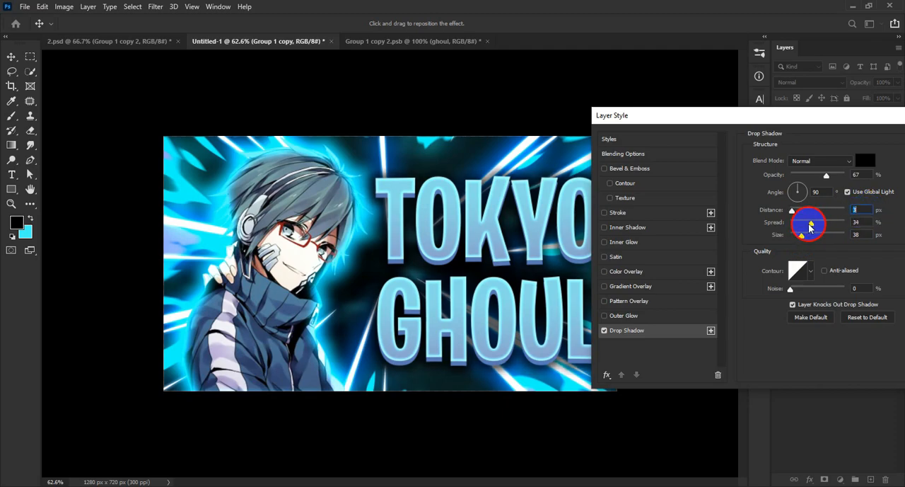
mouse_move(809, 225)
mouse_down()
mouse_move(800, 248)
mouse_move(809, 225)
mouse_up()
drag(808, 116, 835, 288)
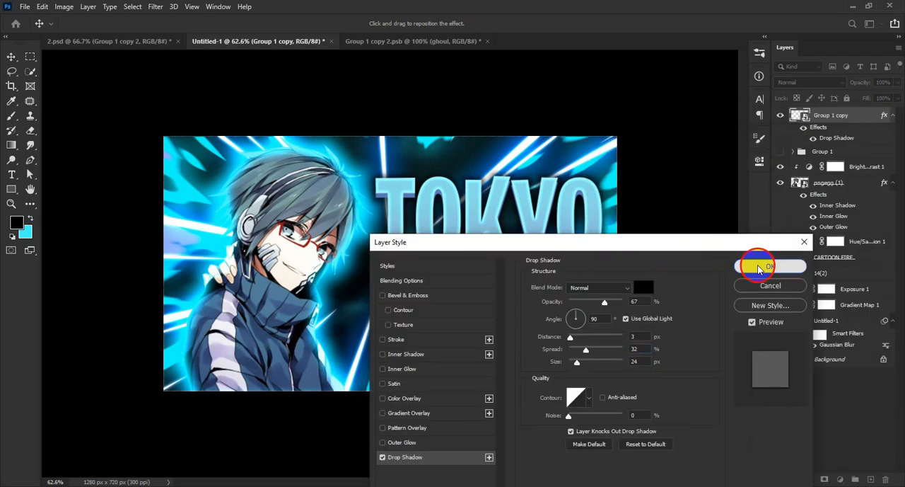
click(751, 266)
scroll(484, 261, down, 6)
click(633, 285)
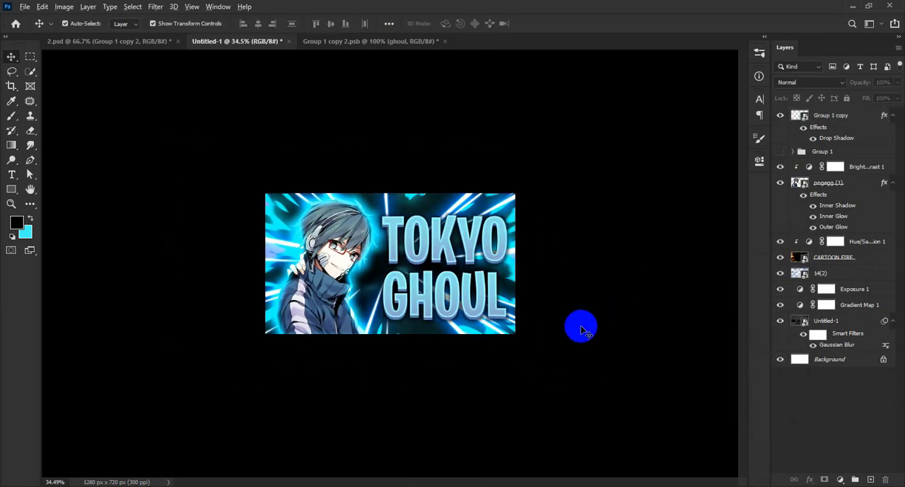
scroll(560, 331, up, 2)
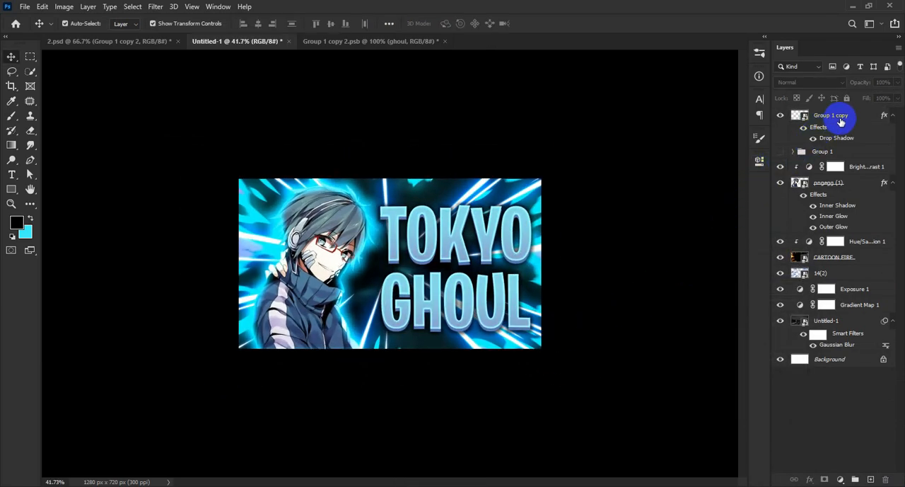
click(841, 119)
click(548, 251)
scroll(538, 230, up, 2)
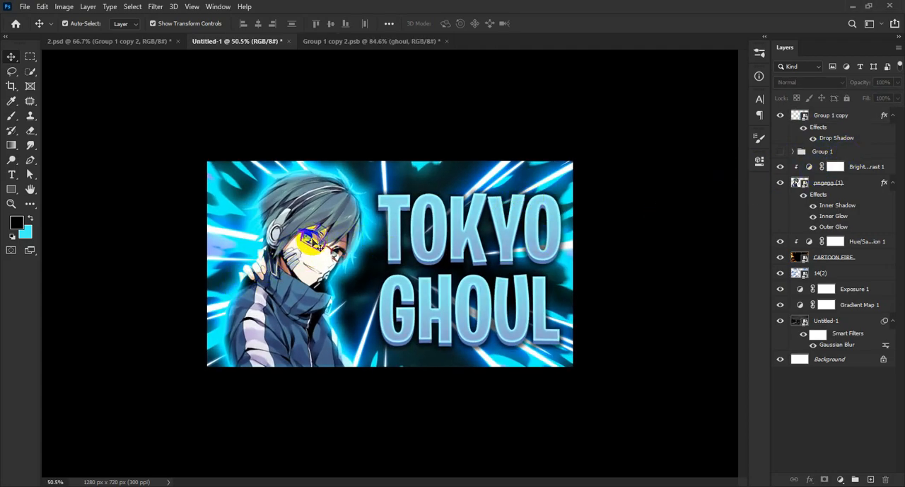
Set the anime character's Outer Glow to 20% spread and 35 px size, and apply the layer style
click(301, 242)
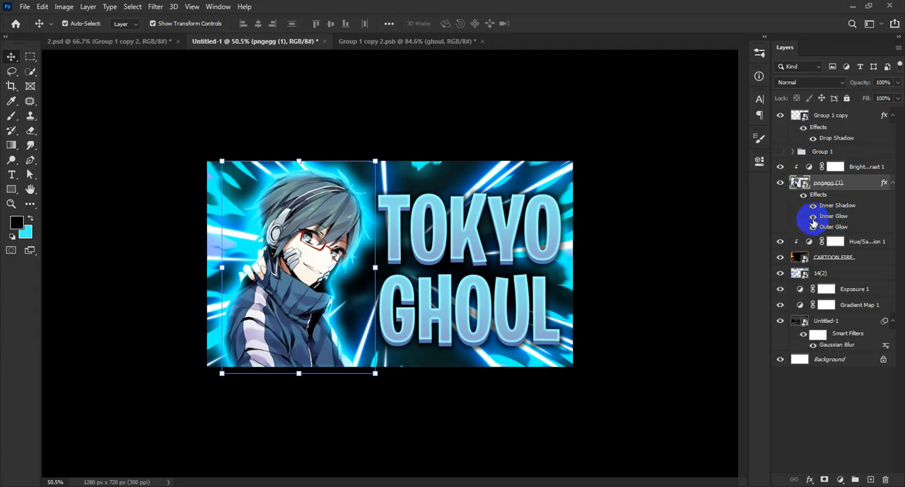
double_click(813, 219)
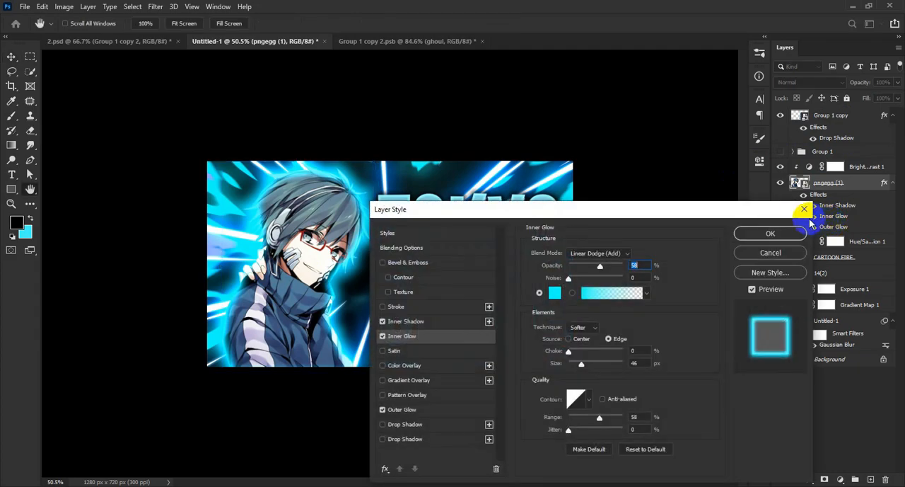
drag(626, 214, 707, 76)
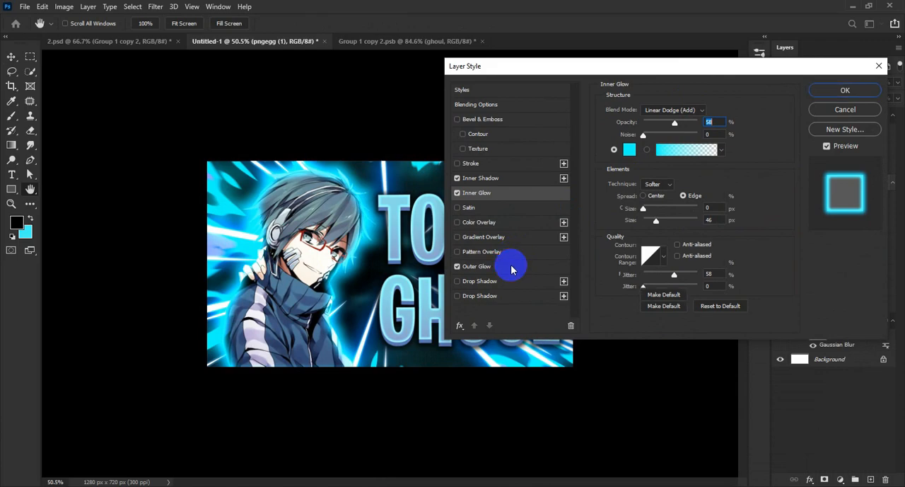
click(516, 265)
mouse_move(658, 211)
mouse_down()
mouse_move(647, 209)
mouse_move(652, 215)
mouse_move(655, 202)
mouse_up()
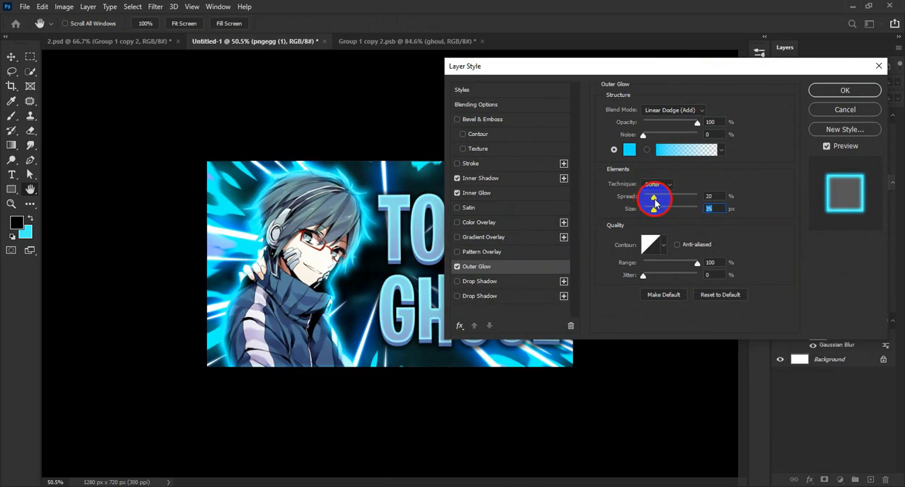
click(831, 91)
click(605, 240)
scroll(519, 290, down, 4)
scroll(518, 288, up, 3)
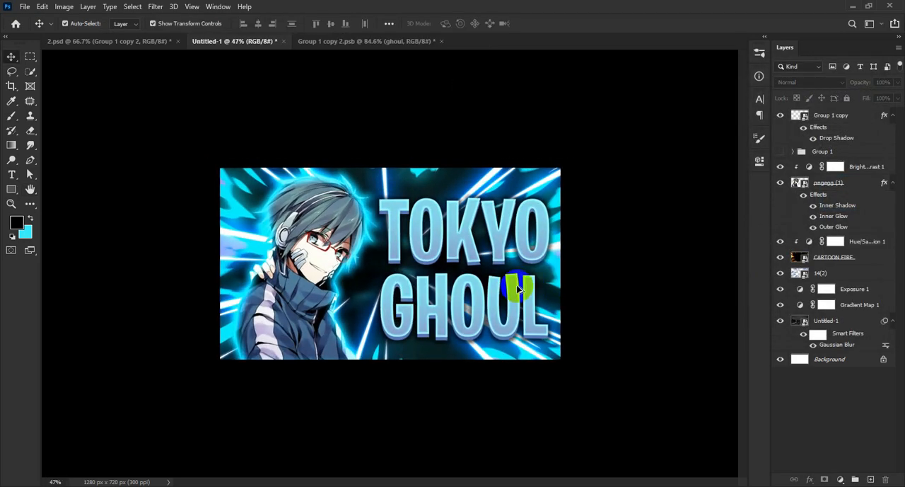
Unlock the Background layer and put all layers of the thumbnail into one group
click(831, 117)
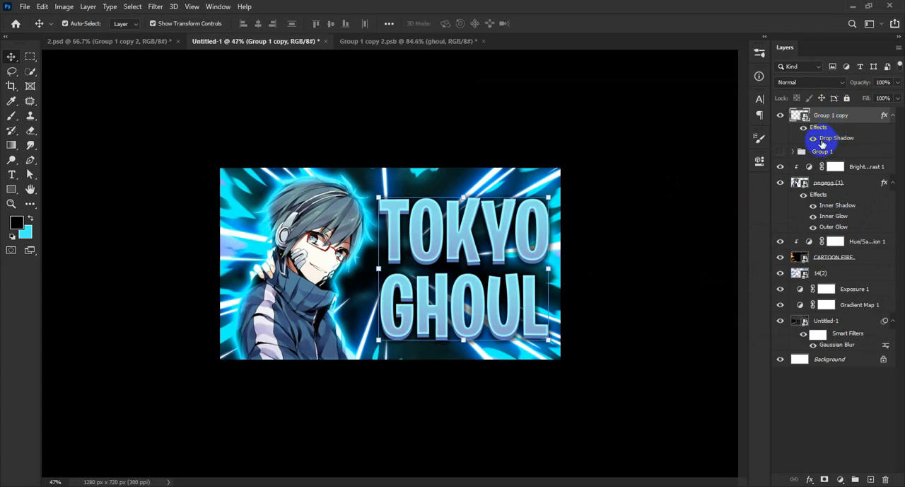
click(883, 358)
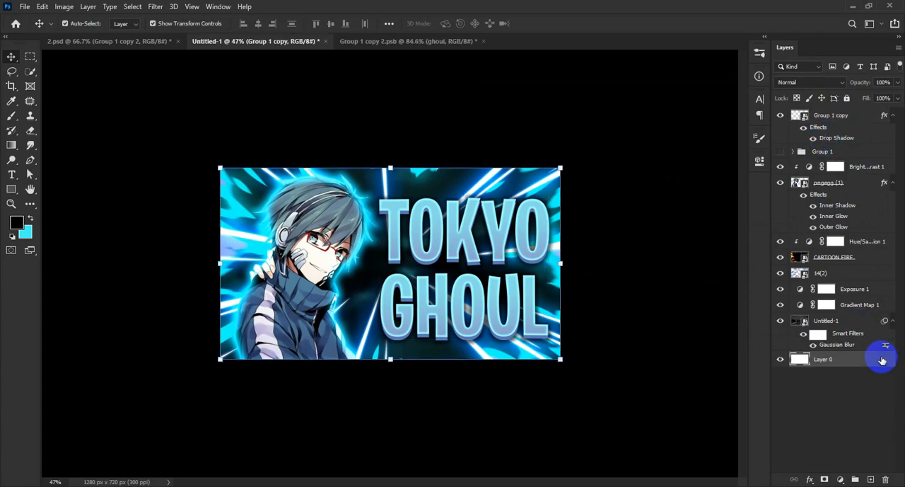
shift+click(846, 127)
key(ctrl+g)
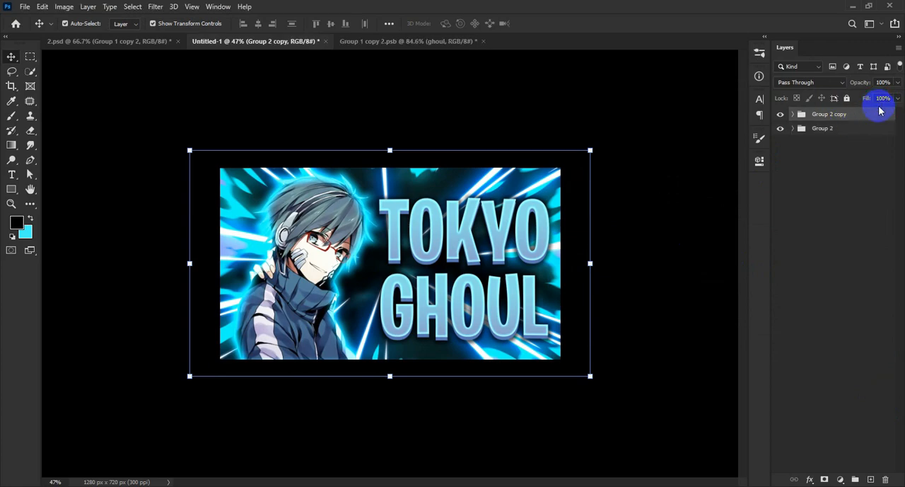
Delete the duplicate copy of the group that holds all the layers
right_click(853, 117)
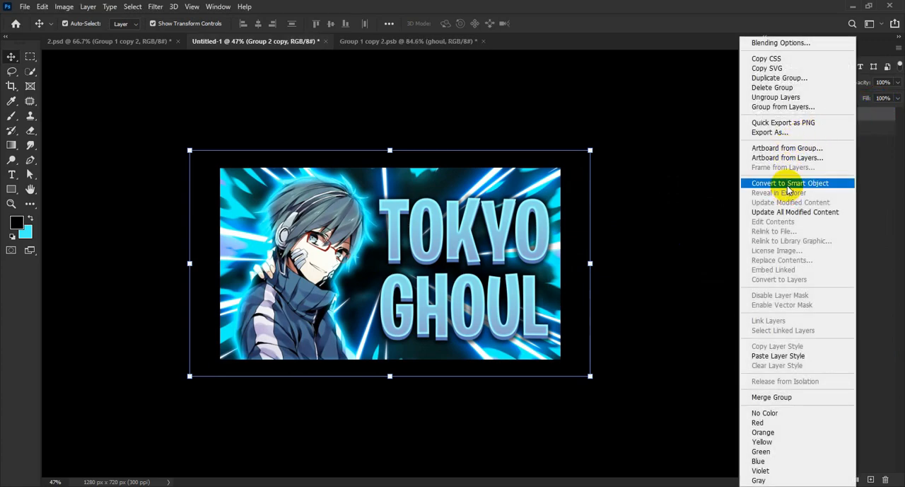
click(687, 3)
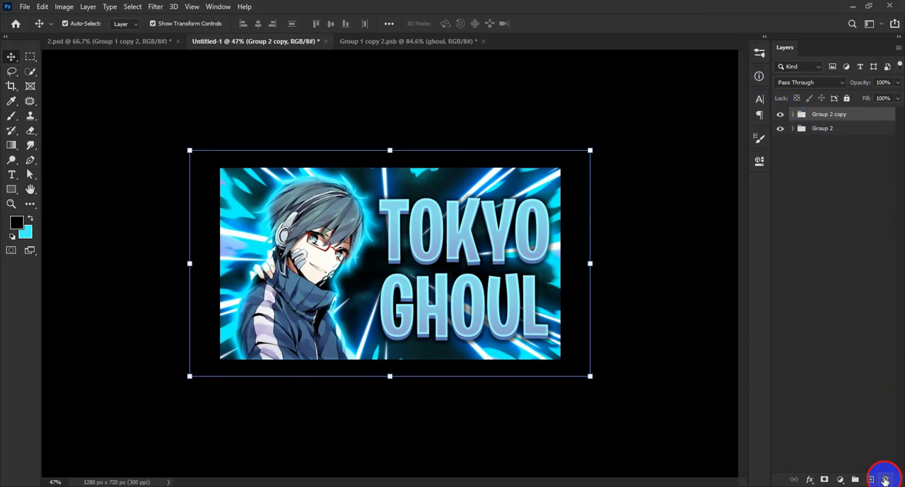
click(885, 480)
click(405, 187)
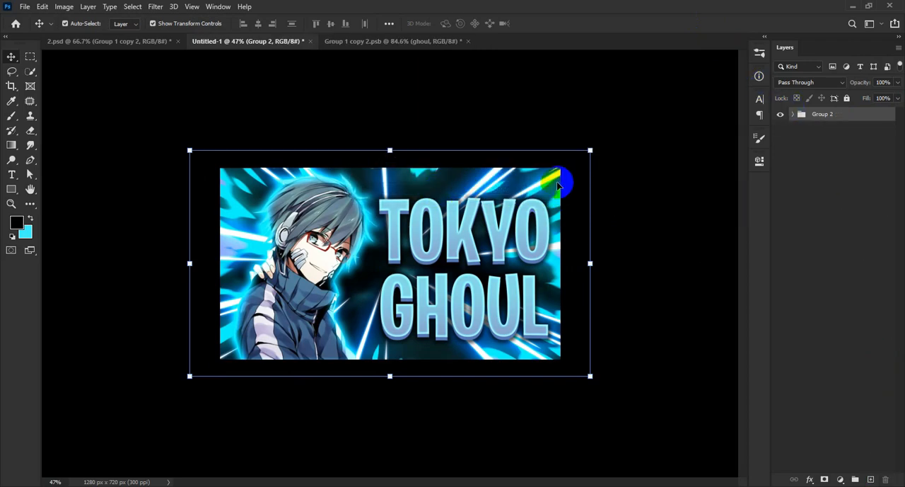
Stamp all visible layers into a new merged layer, hide the group beneath it, and convert the merged layer to a smart object
key(ctrl+shift+alt+e)
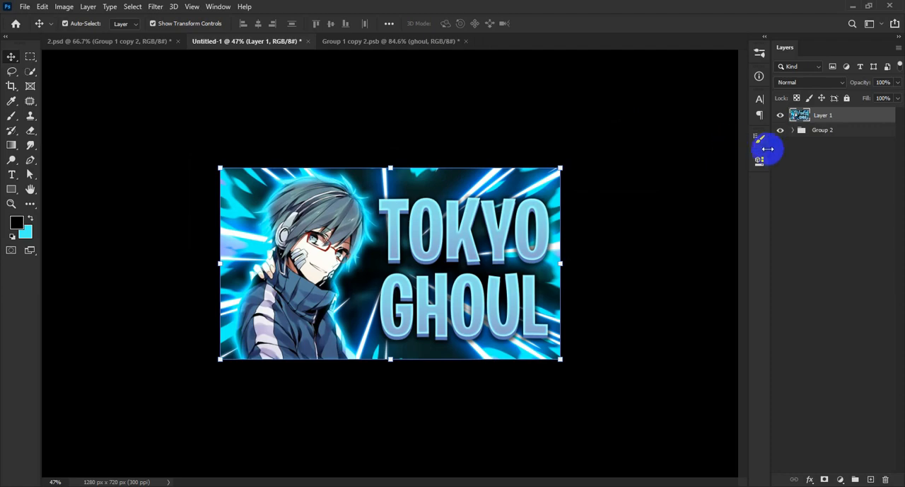
right_click(845, 120)
click(752, 164)
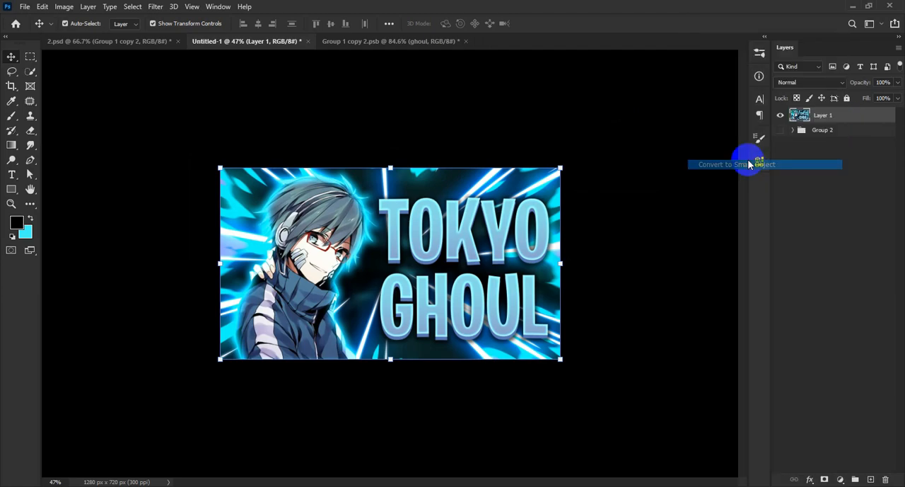
Use the Camera Raw Filter on the merged layer with exposure +0.30, contrast +21, highlights -6, shadows +7, whites -13 and texture +15
click(155, 6)
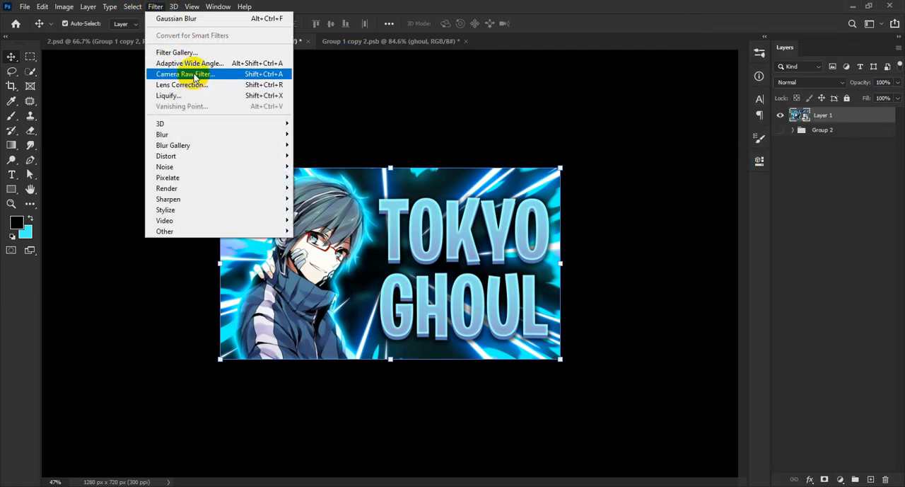
click(259, 73)
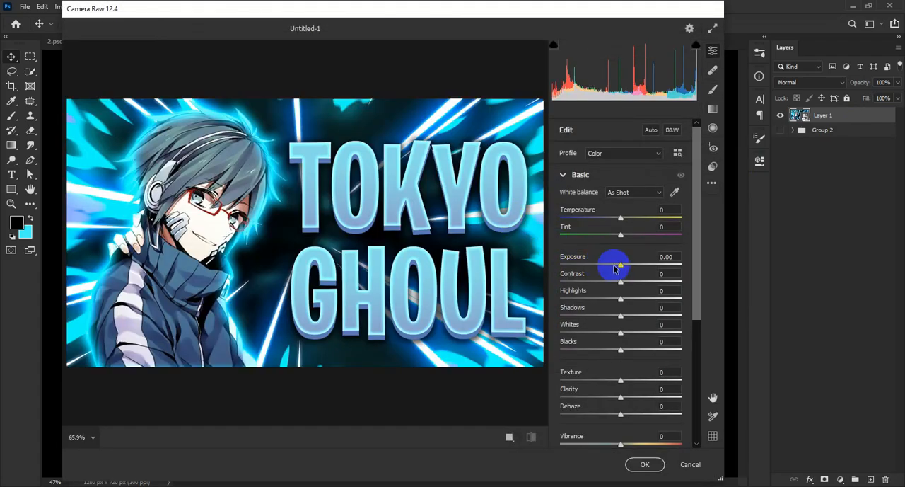
drag(614, 267, 613, 332)
drag(620, 380, 630, 380)
scroll(628, 388, down, 2)
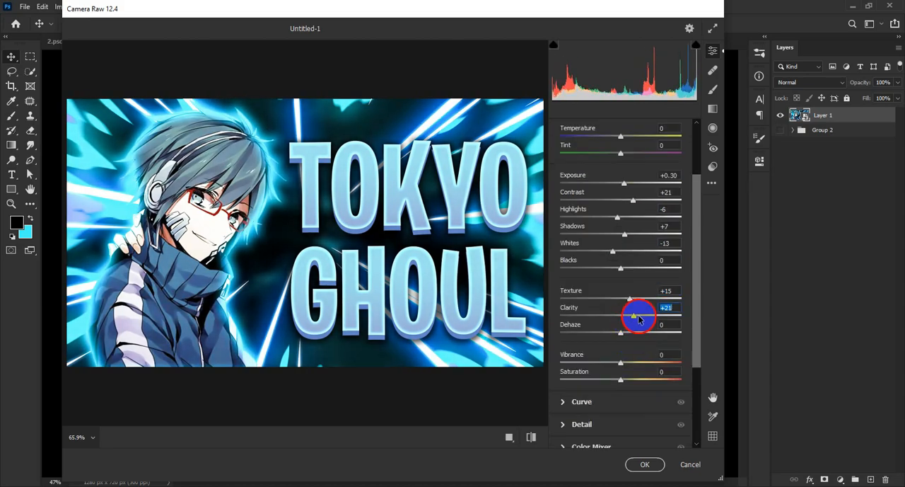